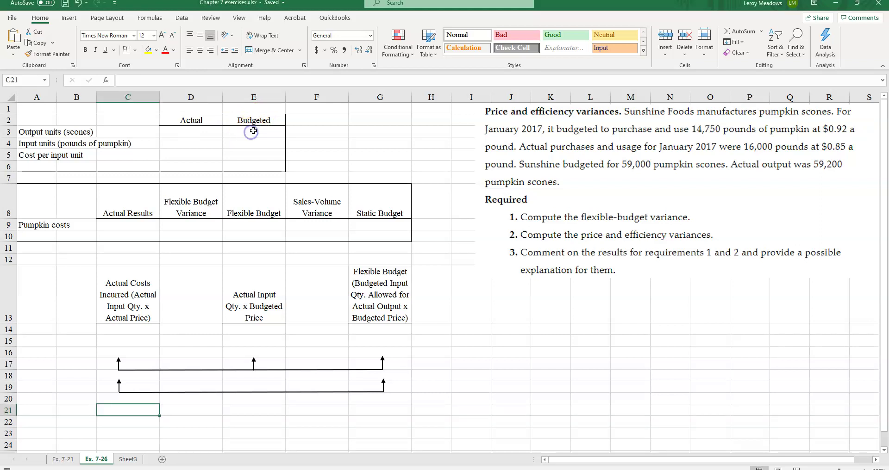
{"action": "type", "text": "59000"}
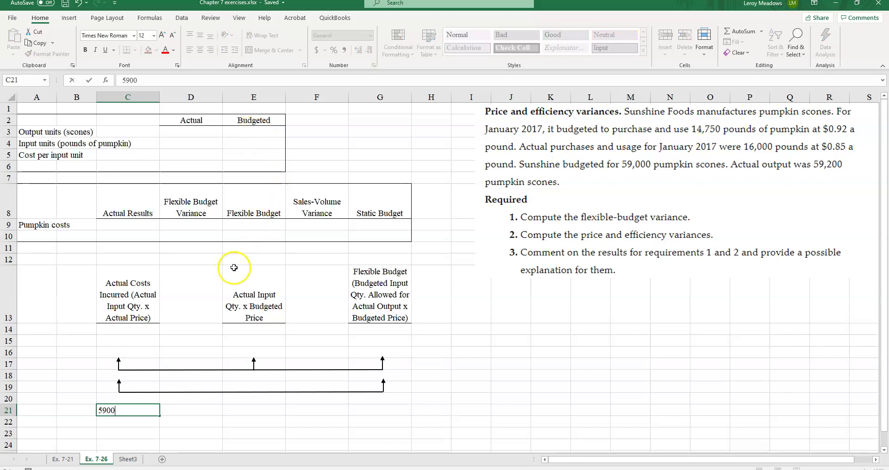
{"action": "key", "text": "BackSpace"}
{"action": "key", "text": "BackSpace"}
{"action": "key", "text": "BackSpace"}
{"action": "key", "text": "BackSpace"}
{"action": "key", "text": "BackSpace"}
Fill in the Budgeted column with 59000 output units, 14750 input units and a cost per input unit of .92.
{"action": "left_click", "coordinate": [266, 135]}
{"action": "type", "text": "59000"}
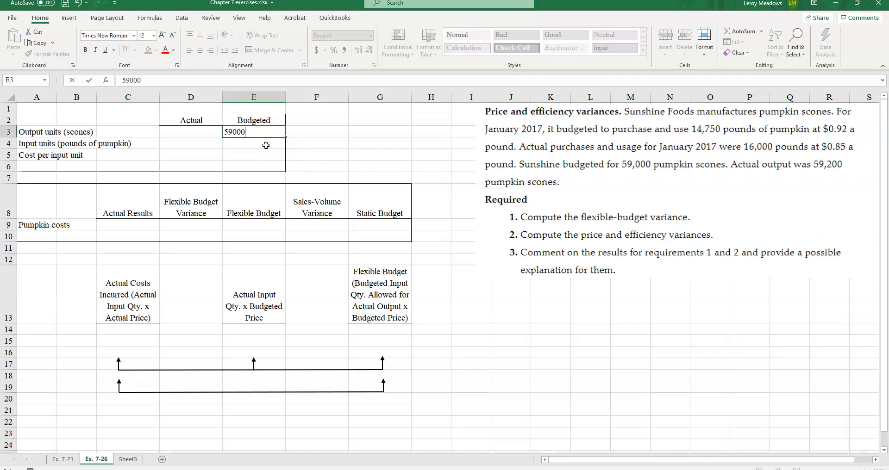
{"action": "left_click", "coordinate": [266, 146]}
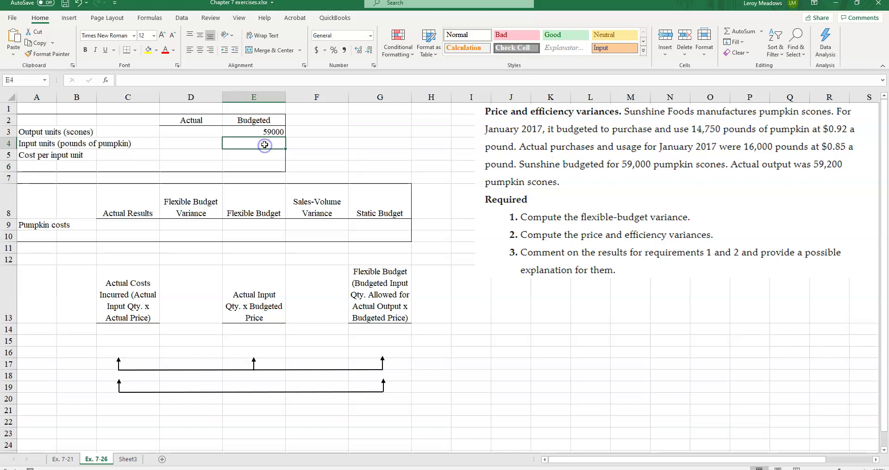
{"action": "type", "text": "14750"}
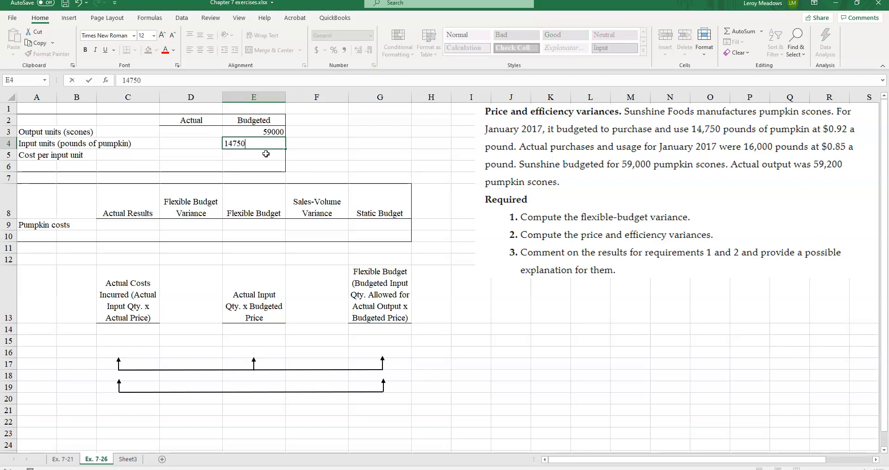
{"action": "left_click", "coordinate": [266, 155]}
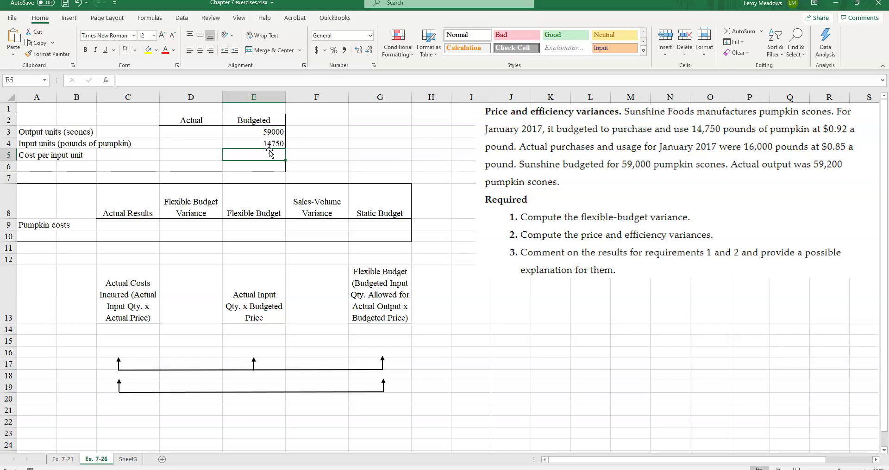
{"action": "type", "text": "."}
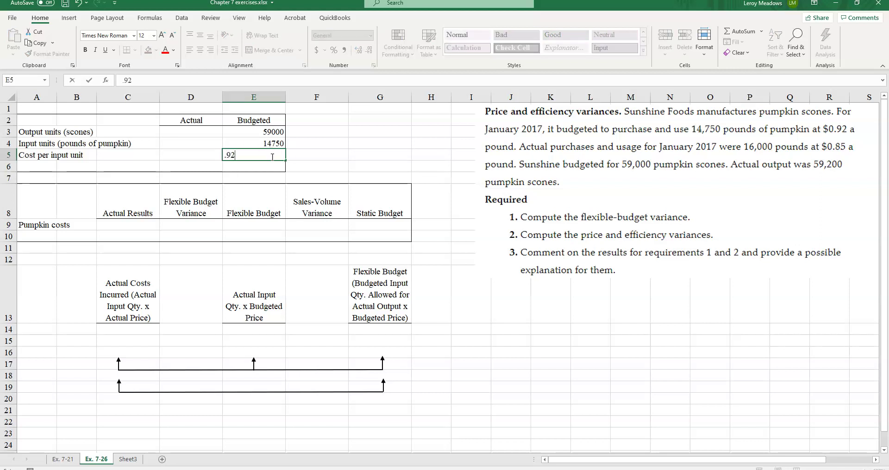
{"action": "type", "text": "92"}
{"action": "left_click", "coordinate": [316, 156]}
Format the budgeted output and input units as comma-separated whole numbers and the budgeted cost per input unit in dollar accounting format.
{"action": "left_click_drag", "start_coordinate": [265, 132], "coordinate": [258, 152]}
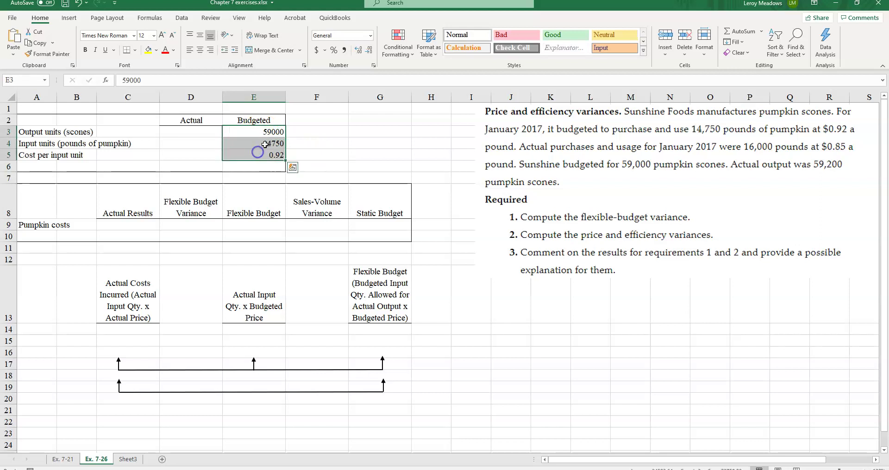
{"action": "left_click", "coordinate": [343, 50]}
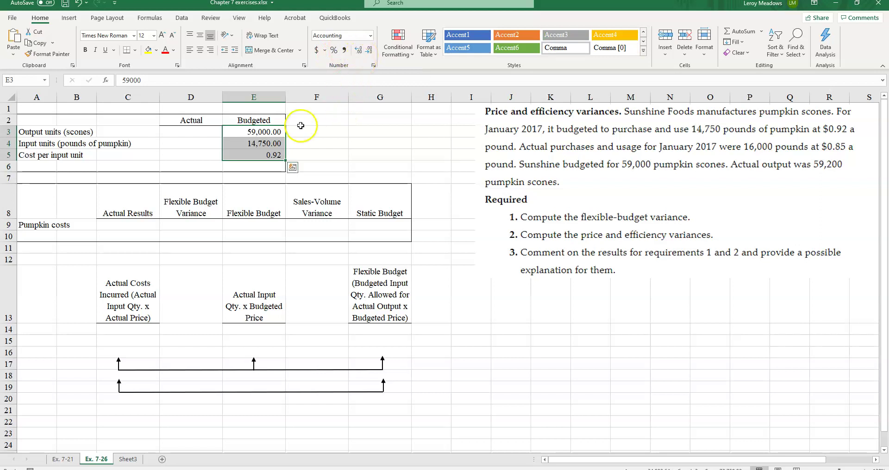
{"action": "left_click", "coordinate": [272, 132]}
{"action": "left_click_drag", "start_coordinate": [272, 132], "coordinate": [271, 143]}
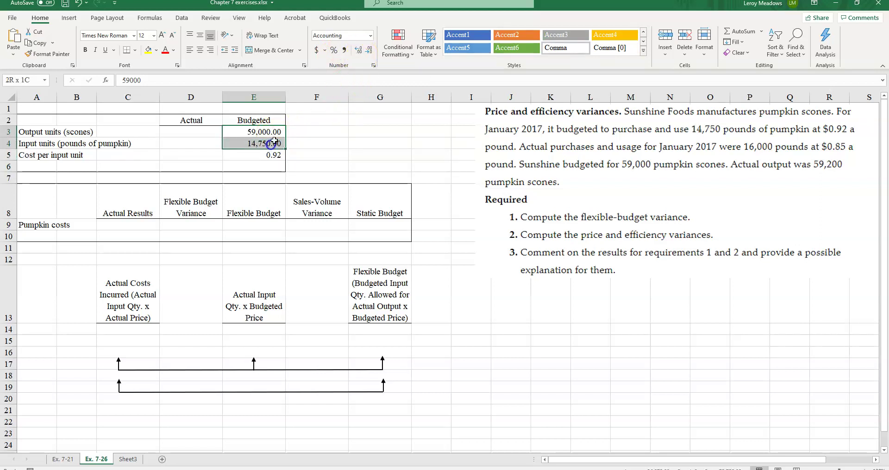
{"action": "left_click", "coordinate": [369, 50]}
{"action": "left_click", "coordinate": [368, 51]}
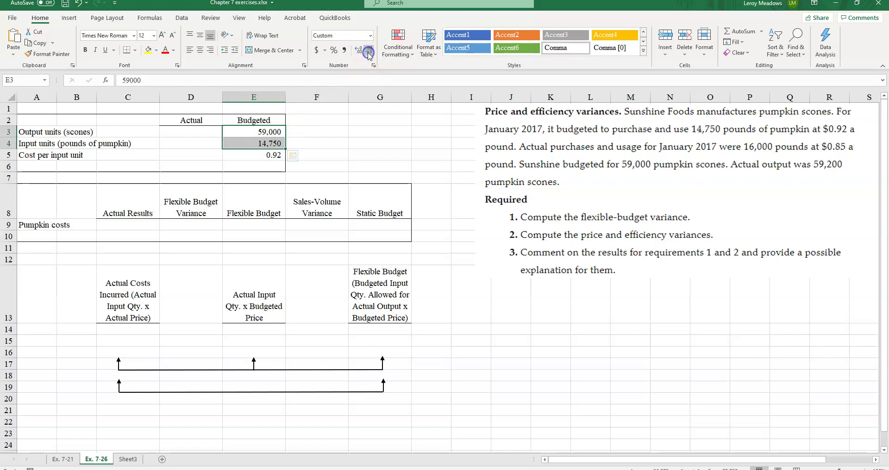
{"action": "left_click", "coordinate": [253, 157]}
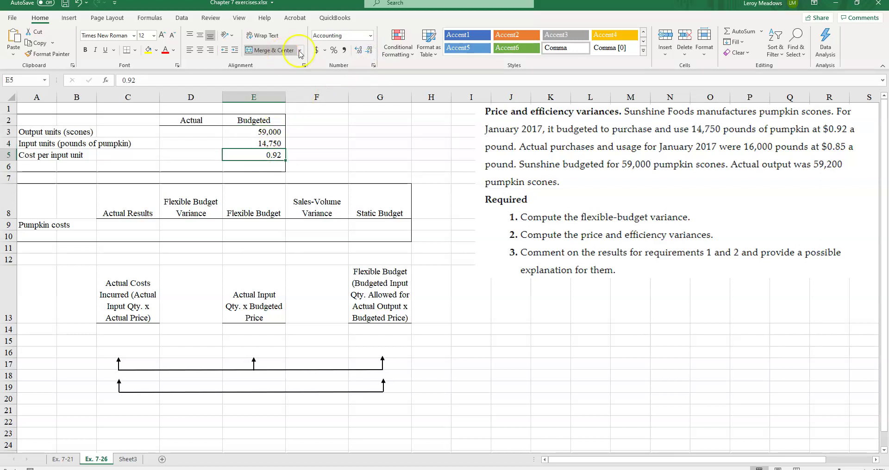
{"action": "left_click", "coordinate": [319, 51]}
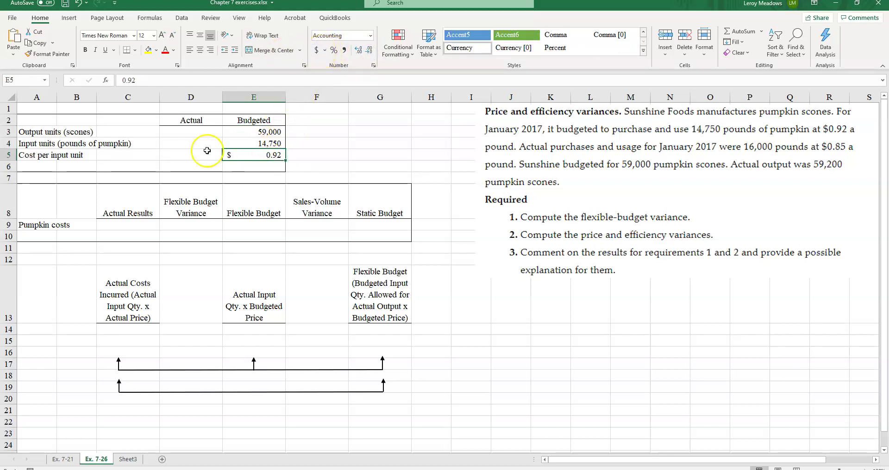
Enter 59200 output units and 16000 input units in the Actual column.
{"action": "left_click", "coordinate": [178, 156]}
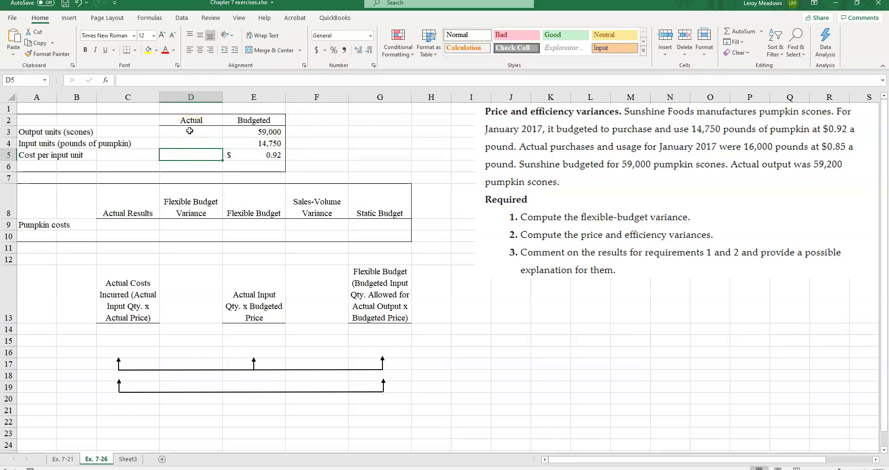
{"action": "left_click", "coordinate": [189, 131]}
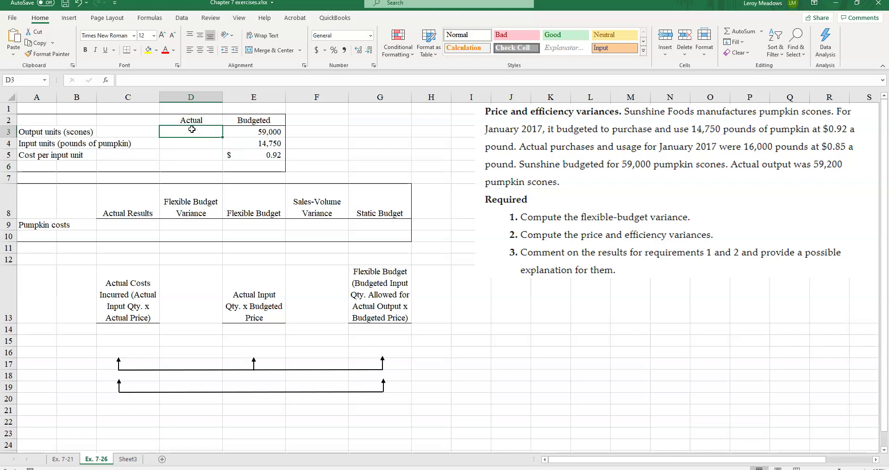
{"action": "type", "text": "59200"}
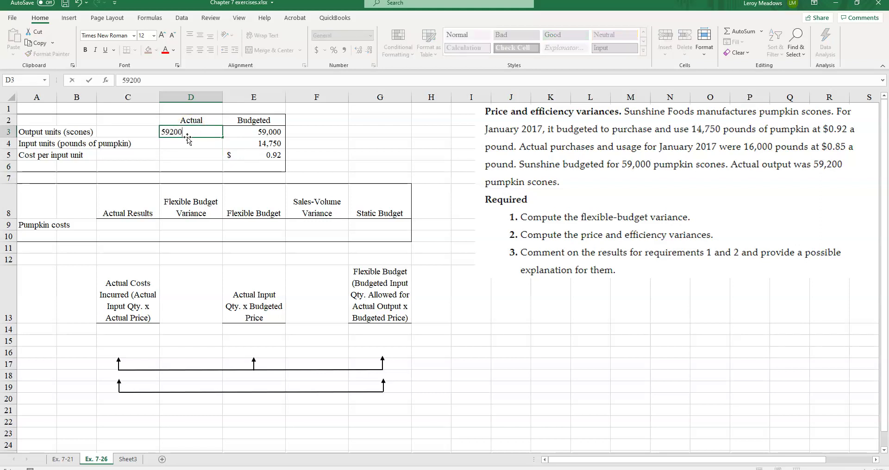
{"action": "key", "text": "Return"}
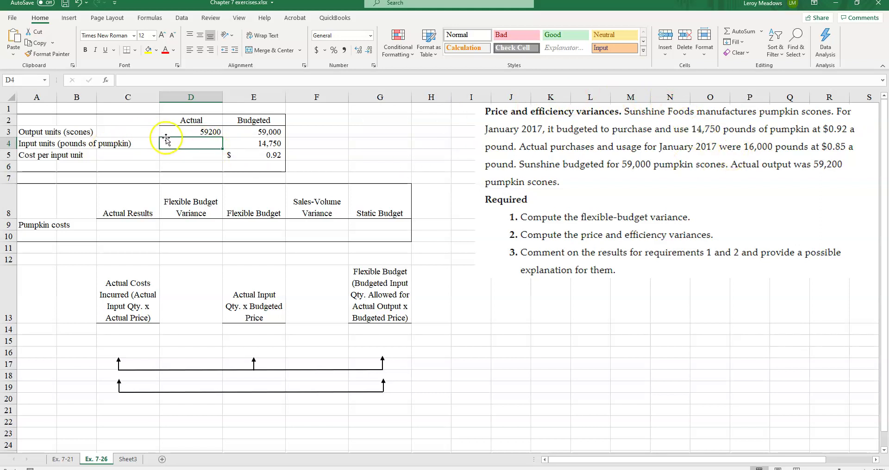
{"action": "type", "text": "16000"}
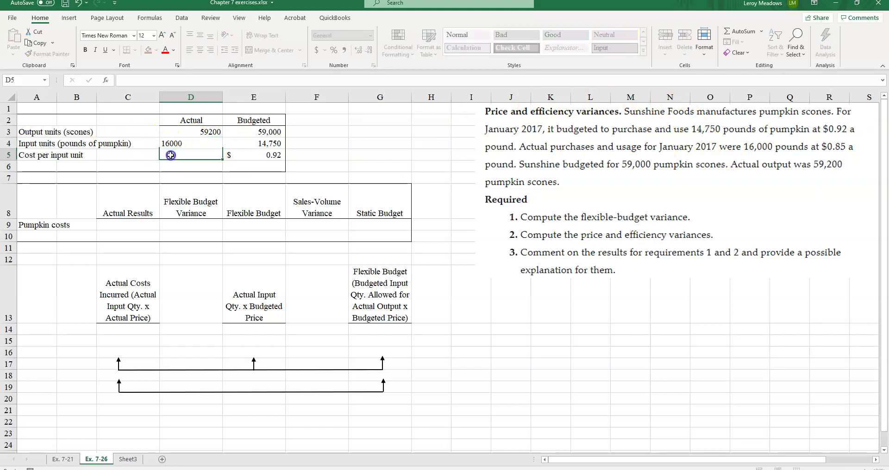
{"action": "key", "text": "Return"}
Format the actual output and input units with thousands separators and no decimals.
{"action": "left_click_drag", "start_coordinate": [191, 132], "coordinate": [191, 143]}
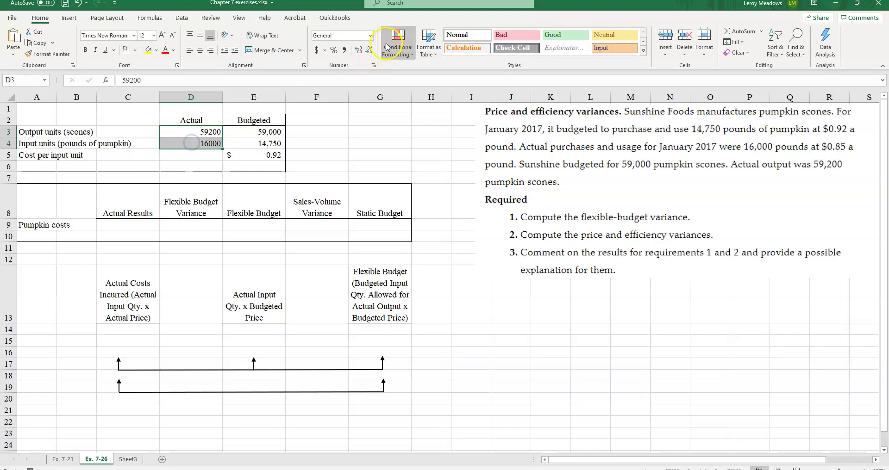
{"action": "left_click", "coordinate": [342, 51]}
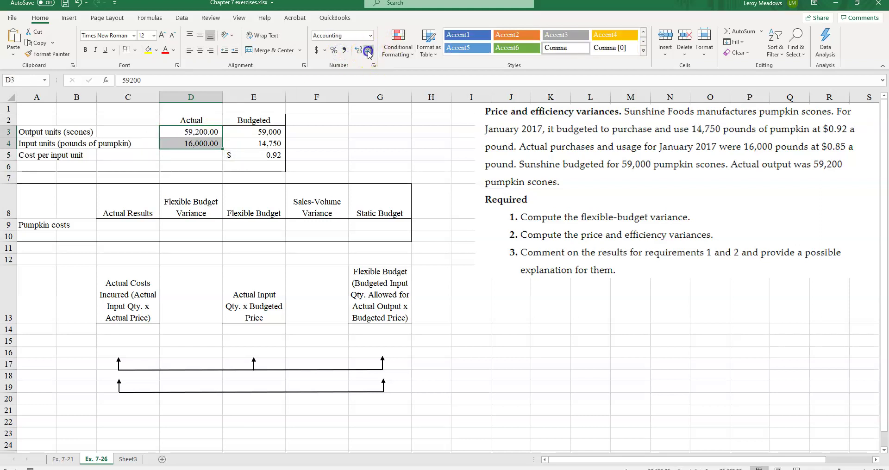
{"action": "left_click", "coordinate": [369, 52]}
{"action": "left_click", "coordinate": [369, 52]}
Enter .85 as the actual cost per input unit and give it the dollar accounting format.
{"action": "left_click", "coordinate": [211, 159]}
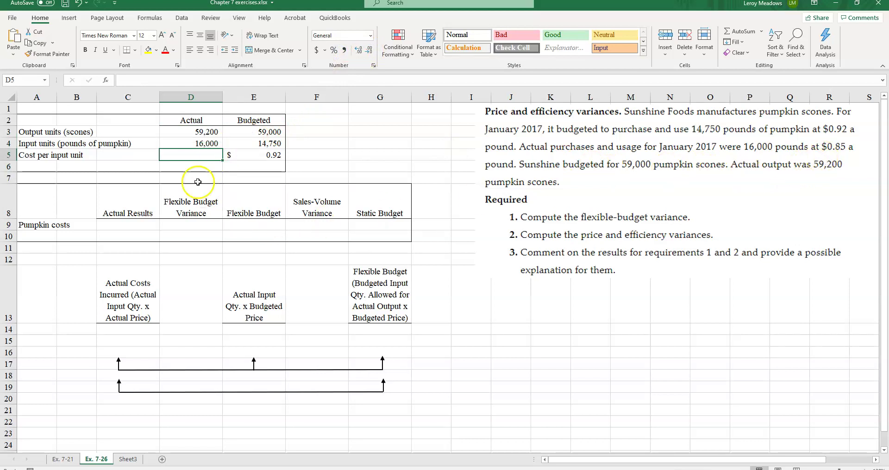
{"action": "type", "text": ".8"}
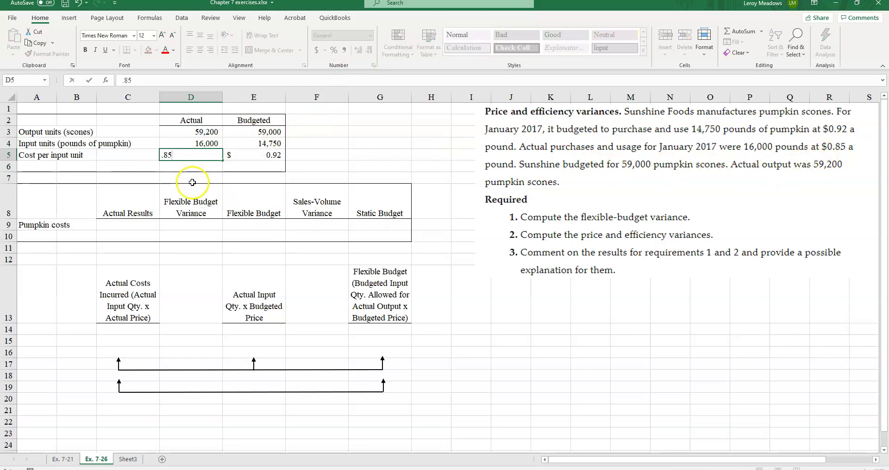
{"action": "type", "text": "5"}
{"action": "left_click", "coordinate": [197, 156]}
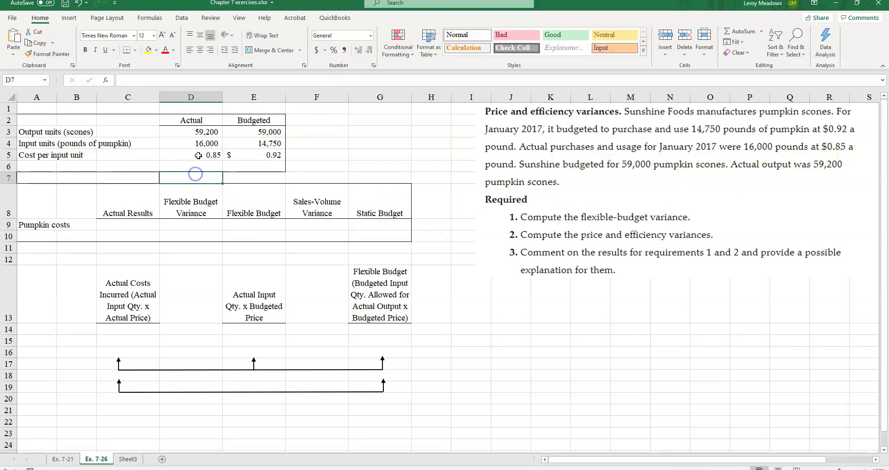
{"action": "left_click", "coordinate": [317, 50]}
{"action": "left_click", "coordinate": [328, 133]}
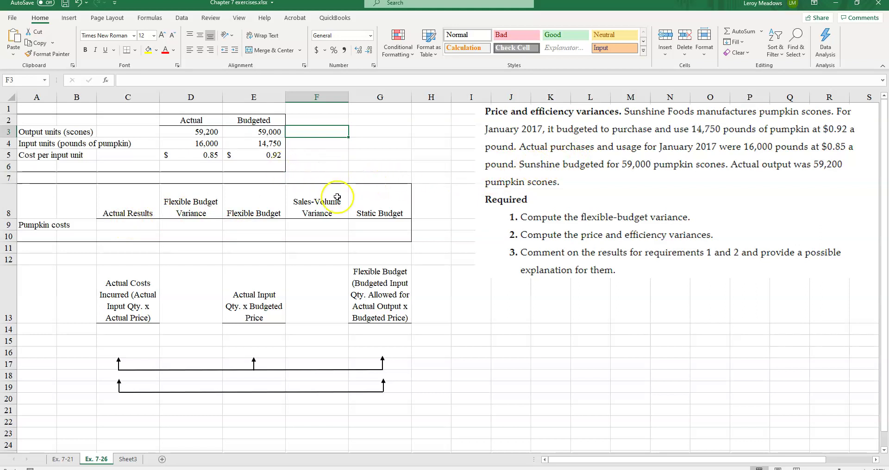
Calculate the Static Budget pumpkin costs in G9 with the formula =E5*E4.
{"action": "left_click", "coordinate": [378, 224]}
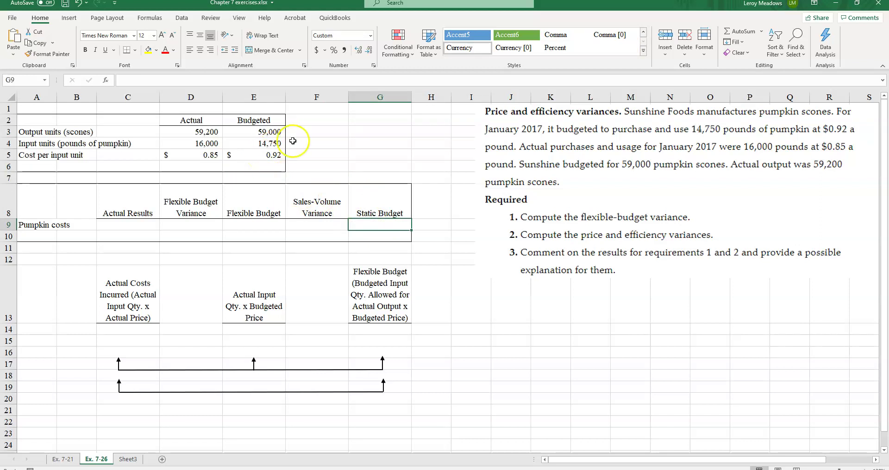
{"action": "left_click", "coordinate": [365, 225]}
{"action": "type", "text": "="}
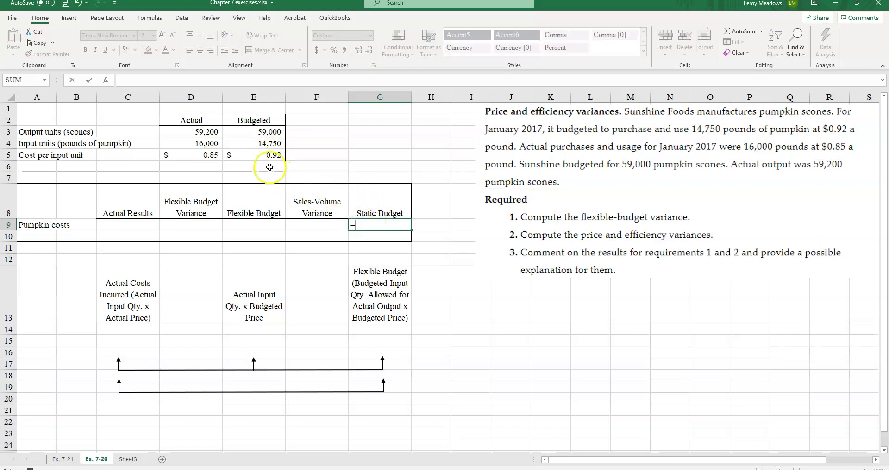
{"action": "left_click", "coordinate": [273, 154]}
{"action": "type", "text": "*"}
{"action": "left_click", "coordinate": [269, 144]}
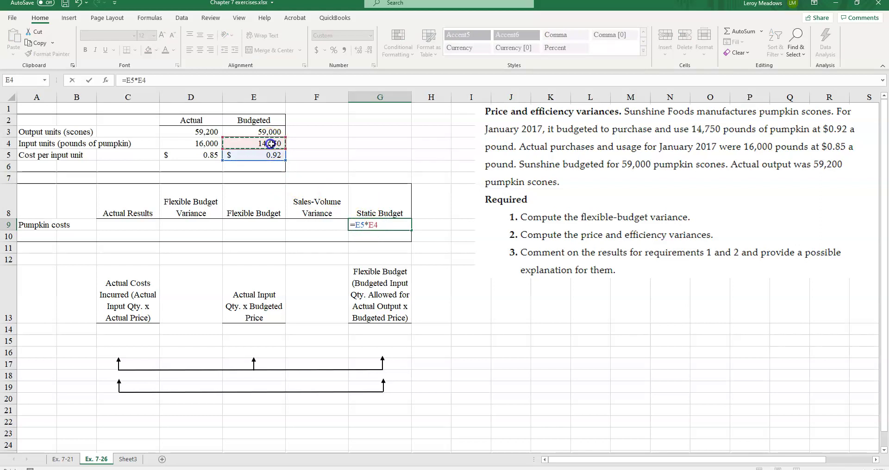
{"action": "key", "text": "Return"}
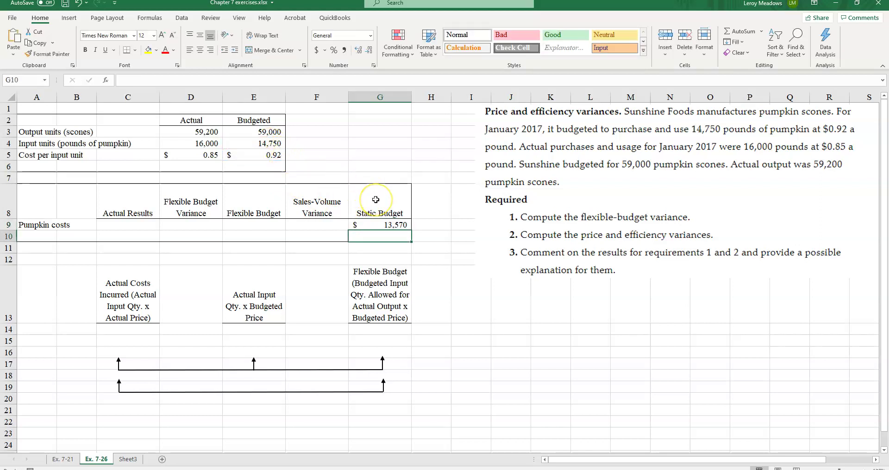
{"action": "left_click", "coordinate": [374, 228]}
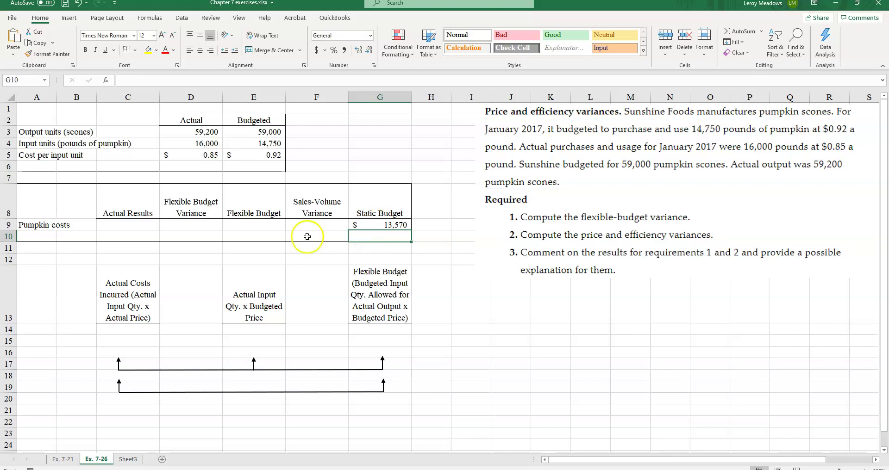
Calculate the Actual Results pumpkin costs in C9 with the formula =D5*D4.
{"action": "left_click", "coordinate": [115, 224]}
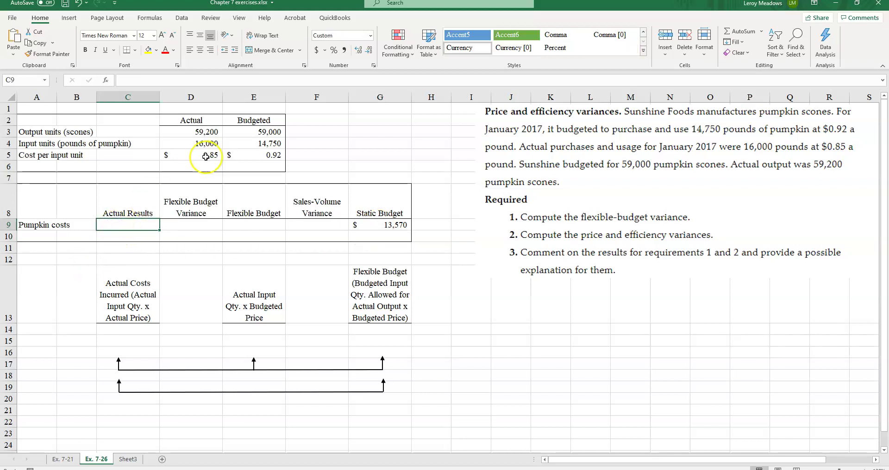
{"action": "left_click", "coordinate": [137, 224]}
{"action": "type", "text": "="}
{"action": "left_click", "coordinate": [204, 159]}
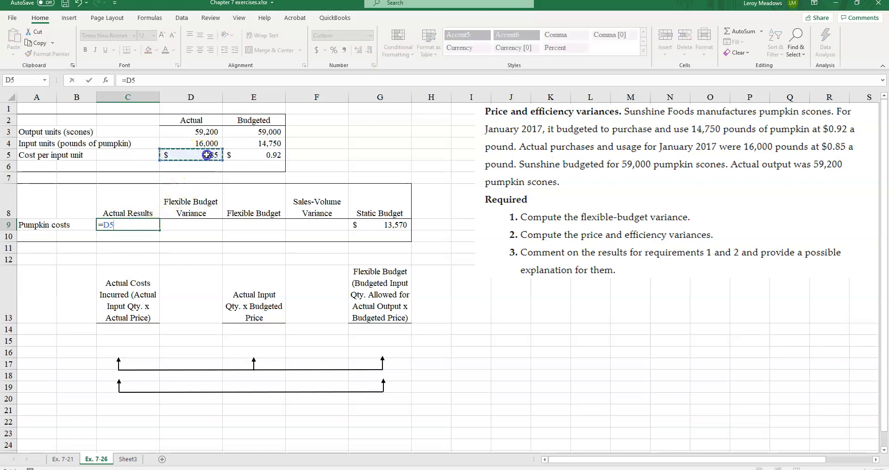
{"action": "type", "text": "*"}
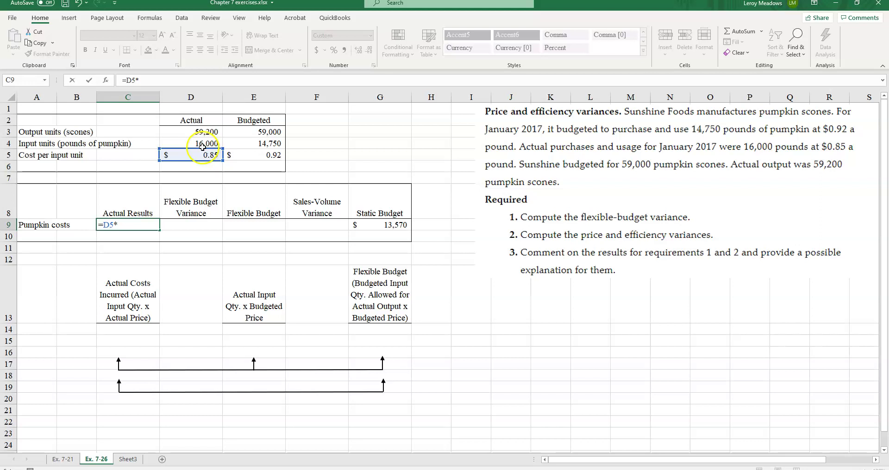
{"action": "left_click", "coordinate": [199, 145]}
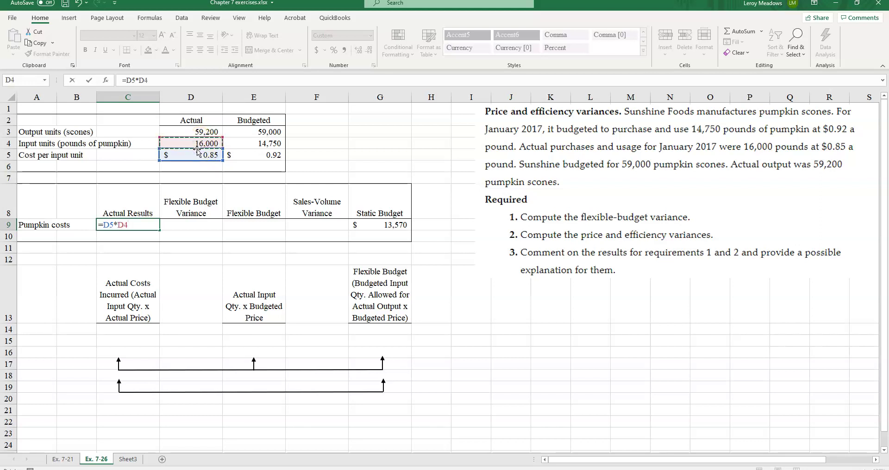
{"action": "key", "text": "Return"}
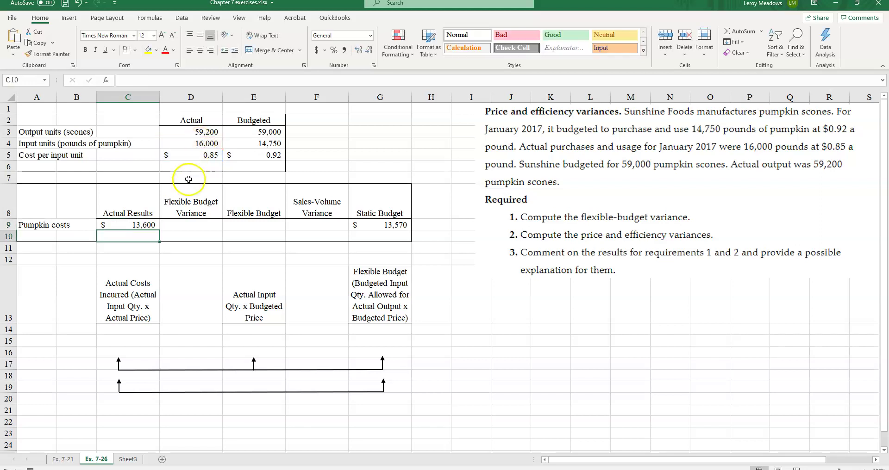
{"action": "left_click", "coordinate": [147, 232]}
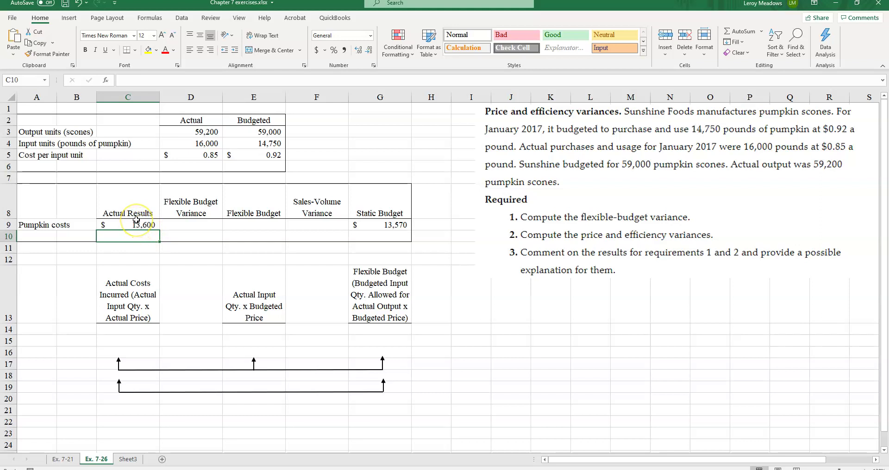
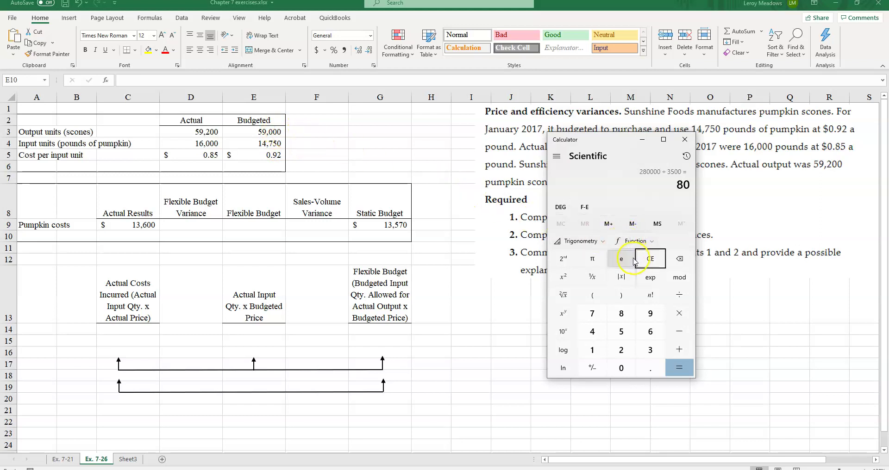
Divide the 14750 budgeted pounds by the 59000 budgeted scones to get the input quantity per scone.
{"action": "type", "text": "14750"}
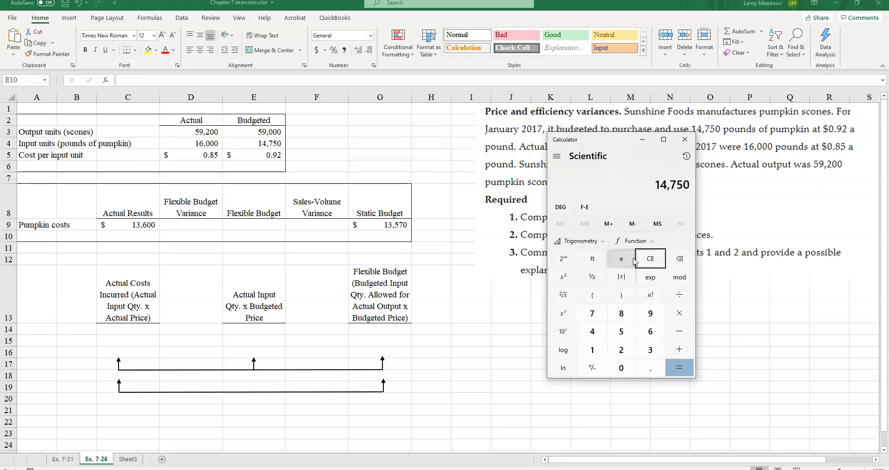
{"action": "key", "text": "slash"}
{"action": "type", "text": "590000"}
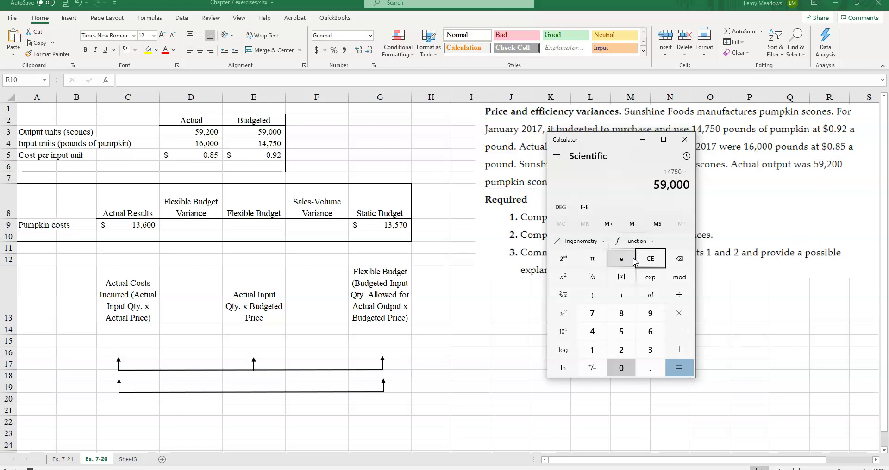
{"action": "key", "text": "Return"}
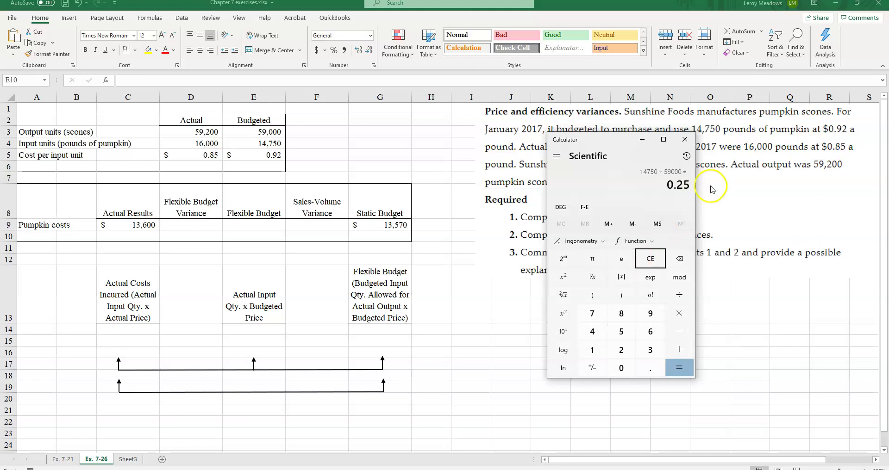
{"action": "left_click", "coordinate": [675, 198]}
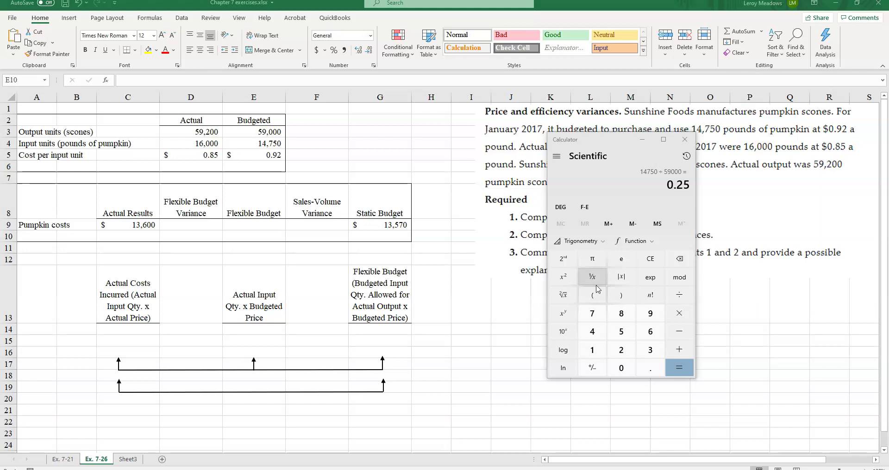
Clear the calculator and compute the flexible-budget cost as 59200 × 0.25, multiplied by 0.92.
{"action": "left_click", "coordinate": [650, 260]}
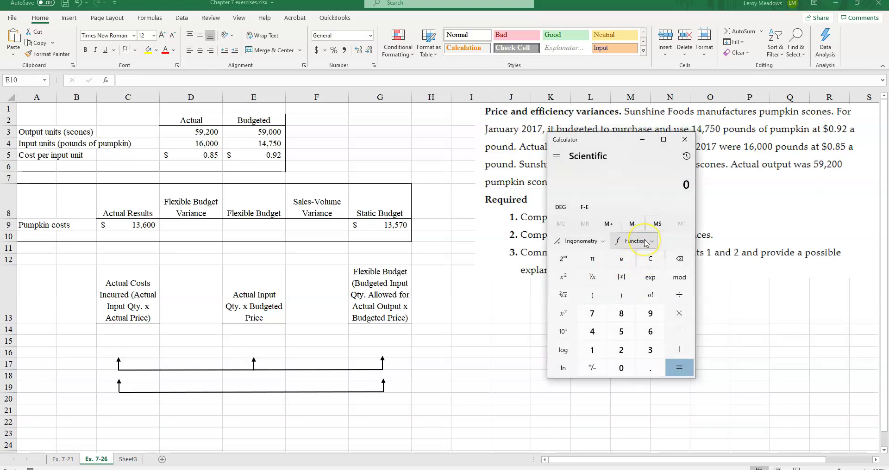
{"action": "type", "text": "592"}
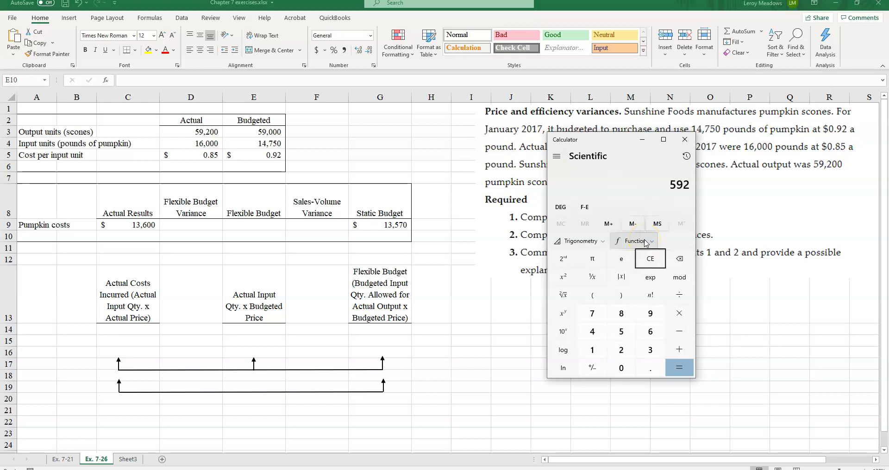
{"action": "type", "text": "00*0.25"}
{"action": "key", "text": "Return"}
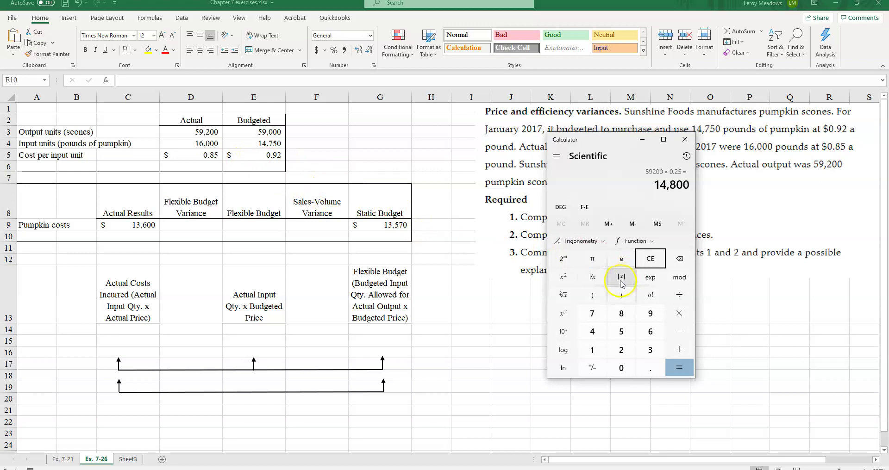
{"action": "type", "text": "*0.92"}
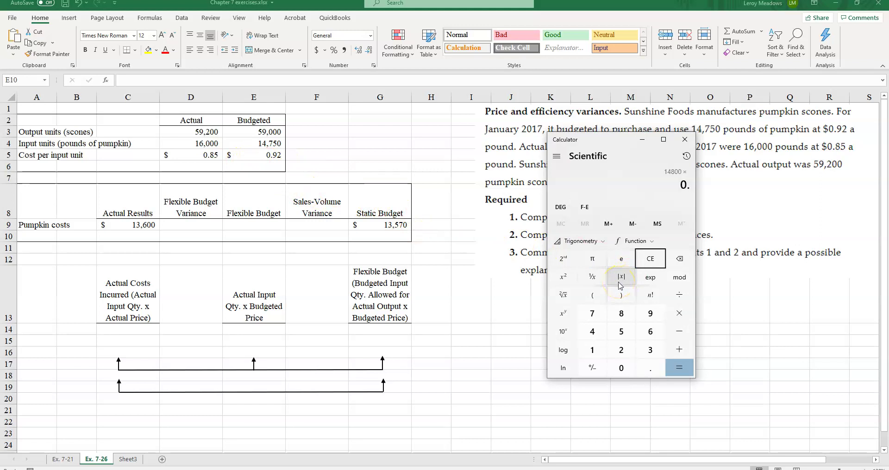
{"action": "key", "text": "Return"}
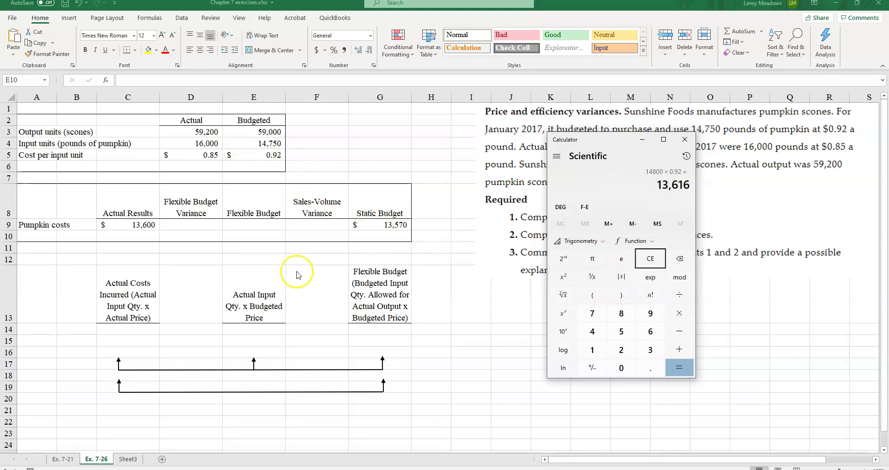
Return to the worksheet and enter 13616 as the Flexible Budget pumpkin costs in E9.
{"action": "left_click", "coordinate": [241, 224]}
{"action": "left_click", "coordinate": [242, 224]}
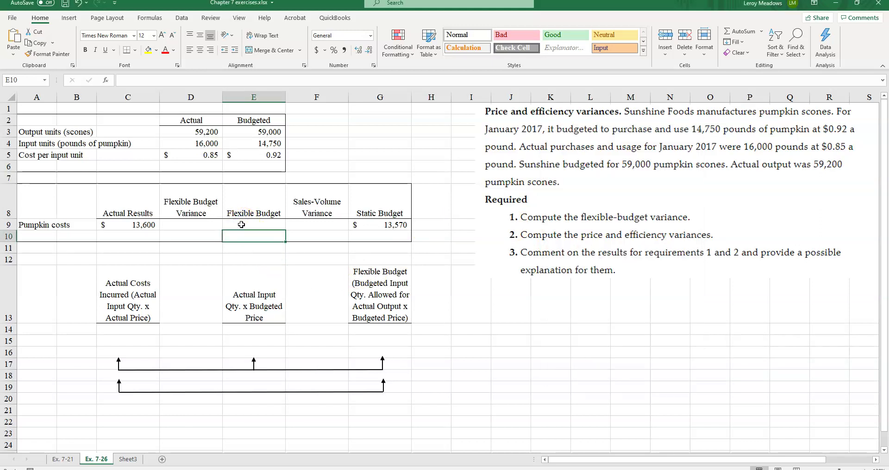
{"action": "type", "text": "13616"}
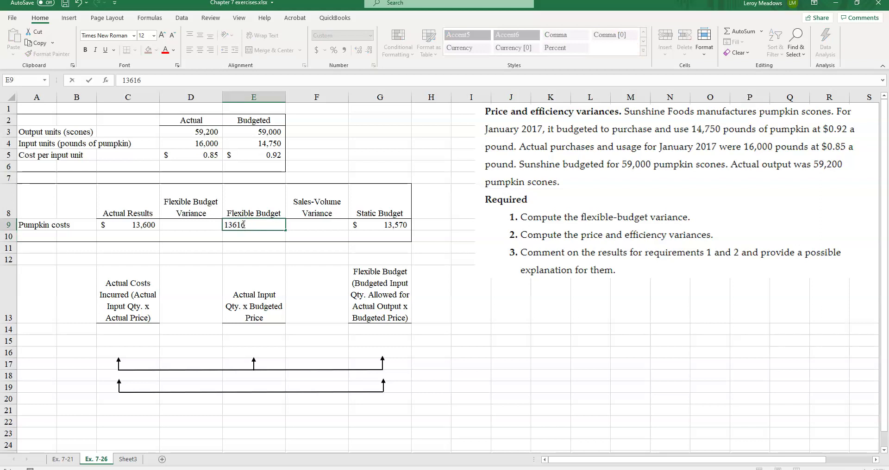
{"action": "left_click", "coordinate": [244, 258]}
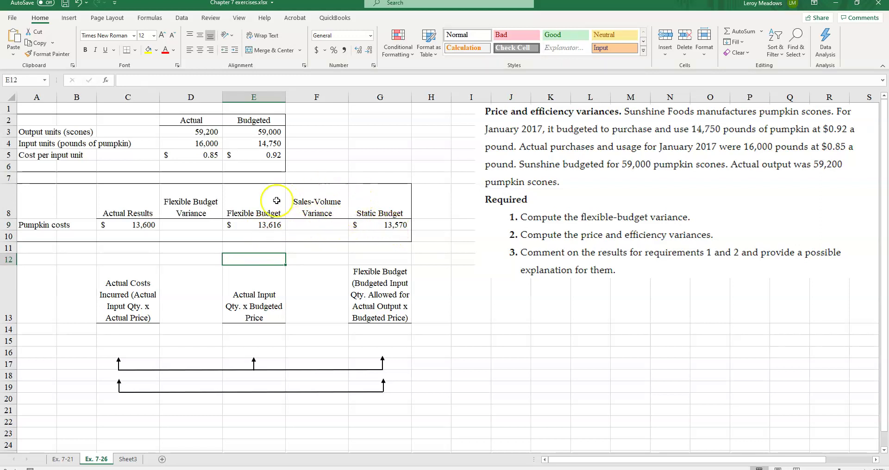
Select F9 for the sales-volume variance and switch to Calculator to compute 13616 - 13570.
{"action": "left_click", "coordinate": [306, 226]}
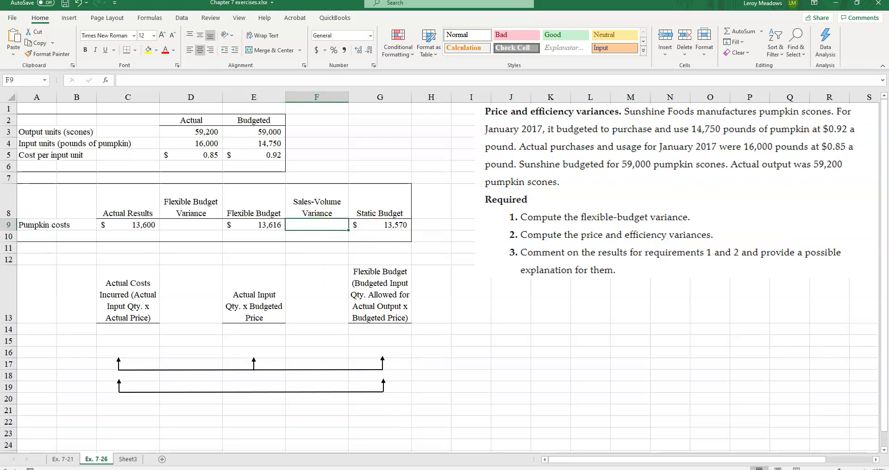
{"action": "key", "text": "alt+Tab"}
{"action": "type", "text": "13616 - "}
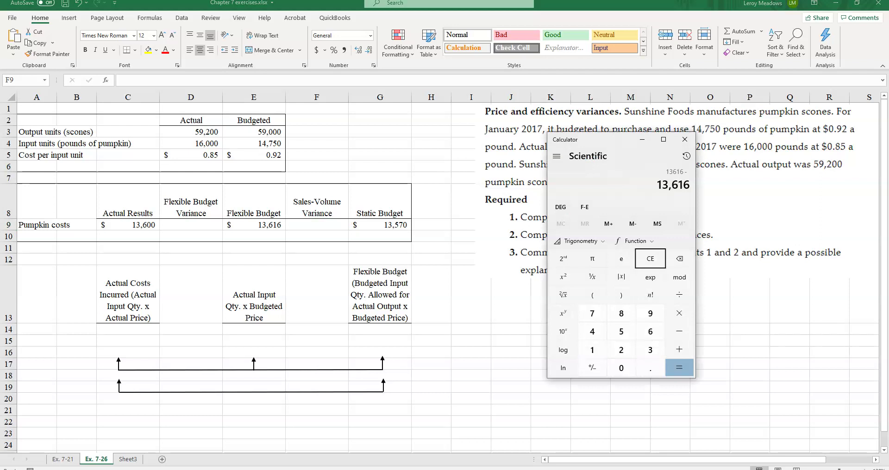
{"action": "type", "text": "13570"}
{"action": "key", "text": "Return"}
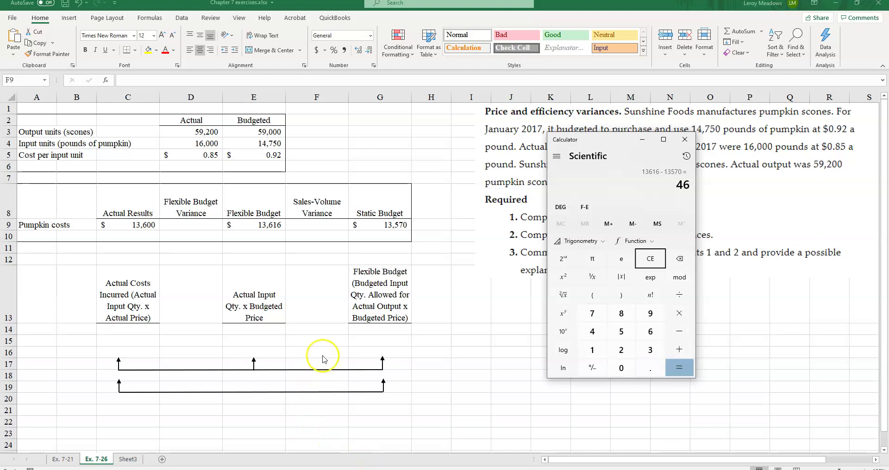
Enter "46 Unfav." as the Sales-Volume Variance of the pumpkin costs in F9 of the worksheet.
{"action": "left_click", "coordinate": [314, 226]}
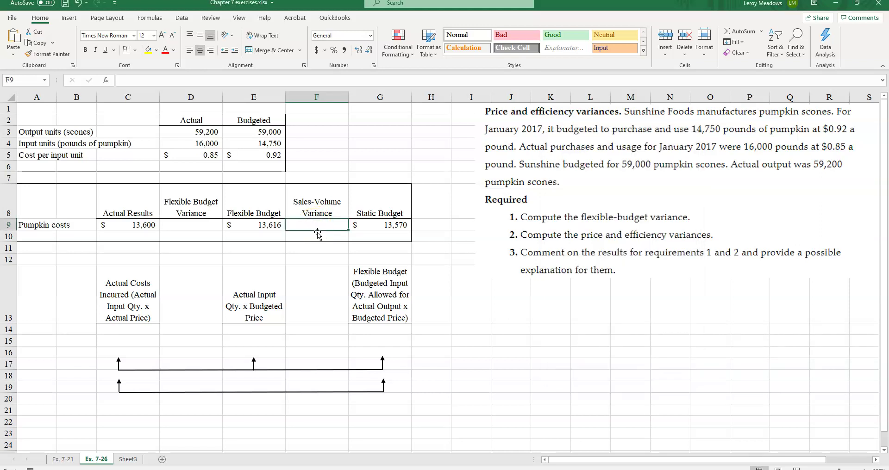
{"action": "type", "text": "46"}
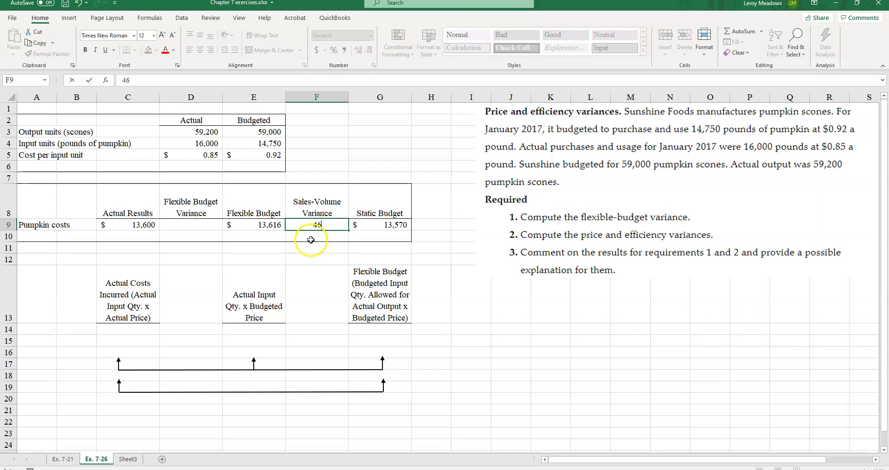
{"action": "key", "text": "Return"}
{"action": "left_click", "coordinate": [324, 225]}
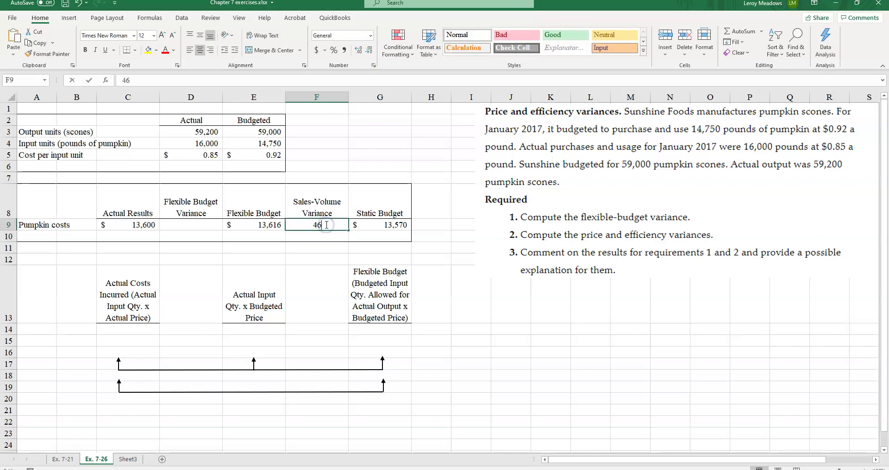
{"action": "double_click", "coordinate": [327, 225]}
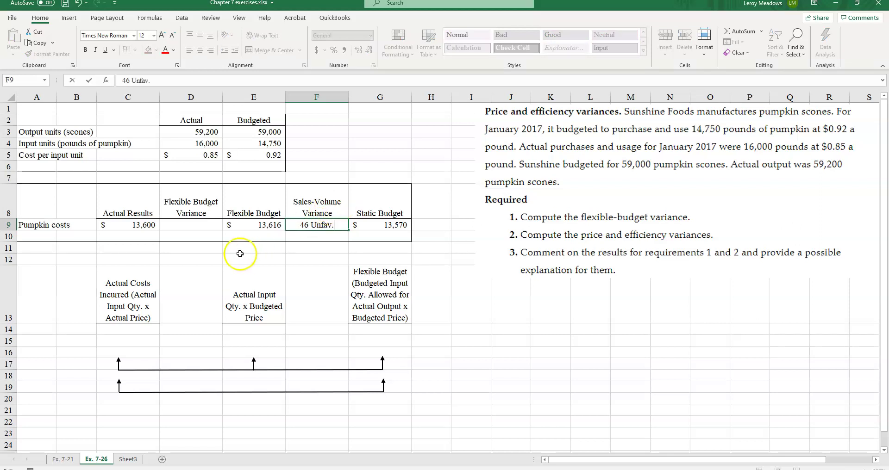
Enter "16 Favor" as the Flexible Budget Variance of the pumpkin costs in D9.
{"action": "left_click", "coordinate": [198, 228]}
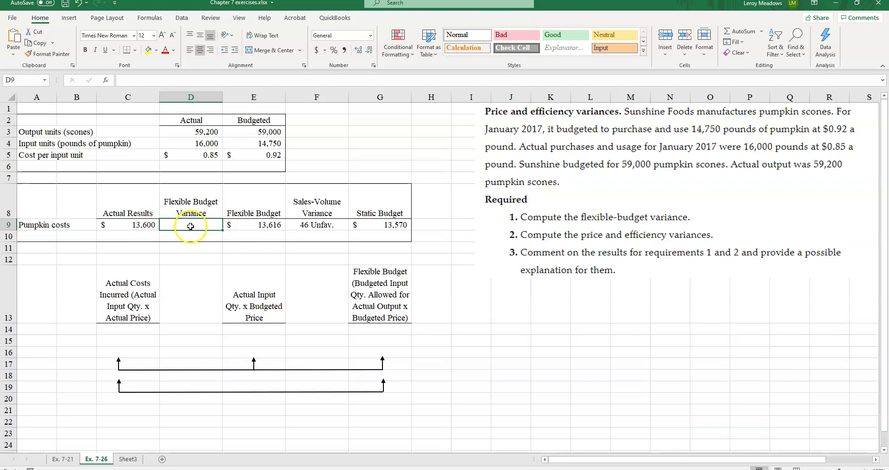
{"action": "type", "text": "16"}
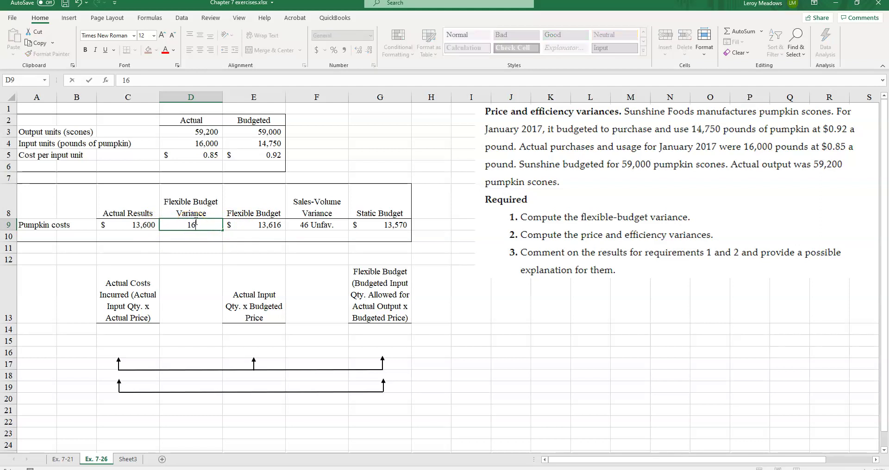
{"action": "type", "text": " Favor"}
{"action": "left_click", "coordinate": [192, 248]}
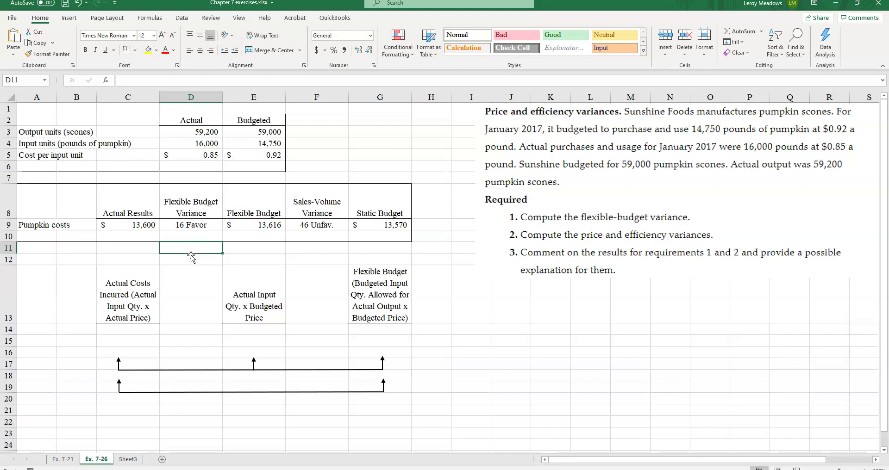
Enter 16F in E19 on the lower variance bracket and center it in the cell.
{"action": "left_click", "coordinate": [233, 391]}
{"action": "left_click", "coordinate": [235, 386]}
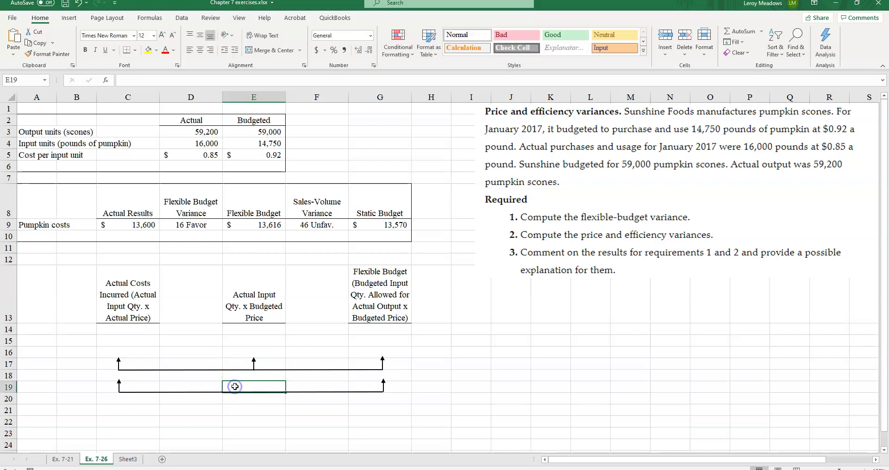
{"action": "type", "text": "16F"}
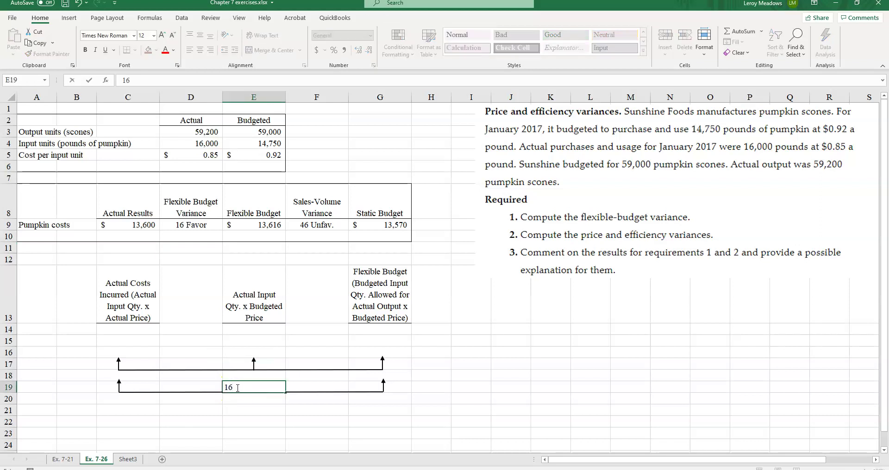
{"action": "left_click", "coordinate": [252, 411]}
{"action": "left_click", "coordinate": [246, 388]}
{"action": "left_click", "coordinate": [200, 50]}
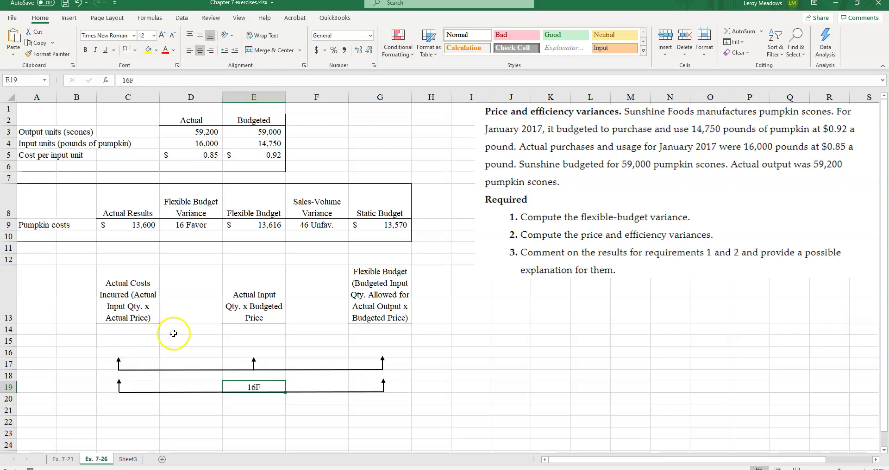
Enter 13600 as the actual costs incurred in C14 and 13616 as the flexible budget in G14.
{"action": "left_click", "coordinate": [125, 331]}
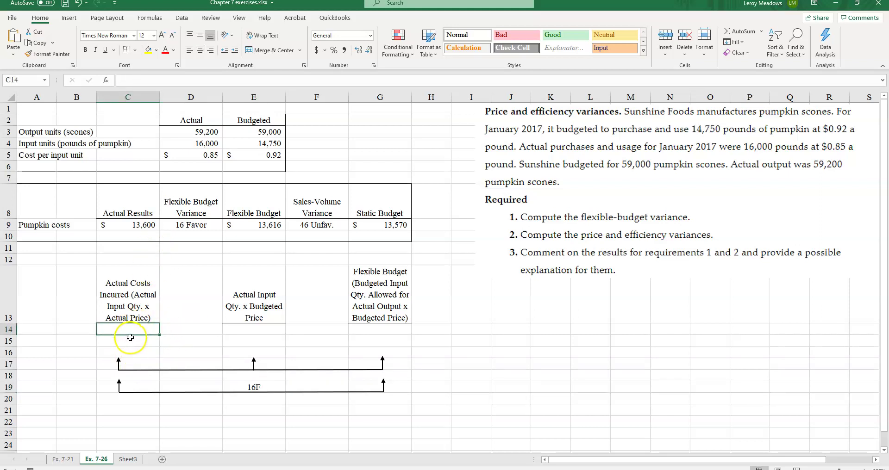
{"action": "type", "text": "13600"}
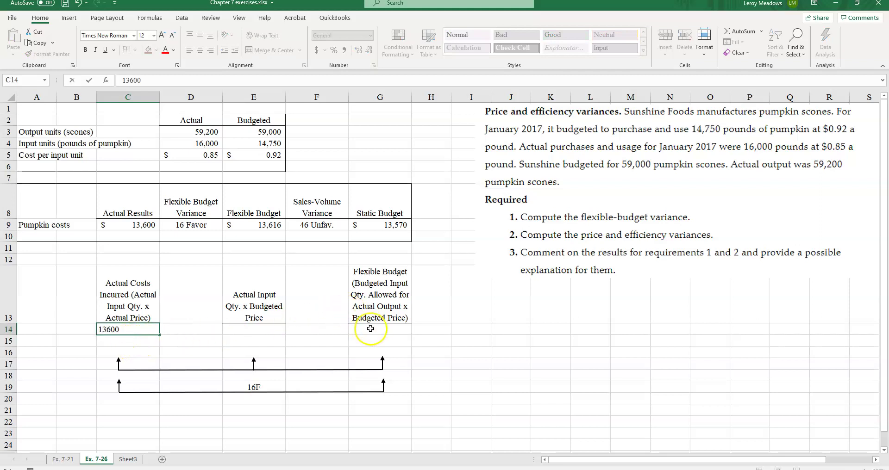
{"action": "left_click", "coordinate": [370, 329]}
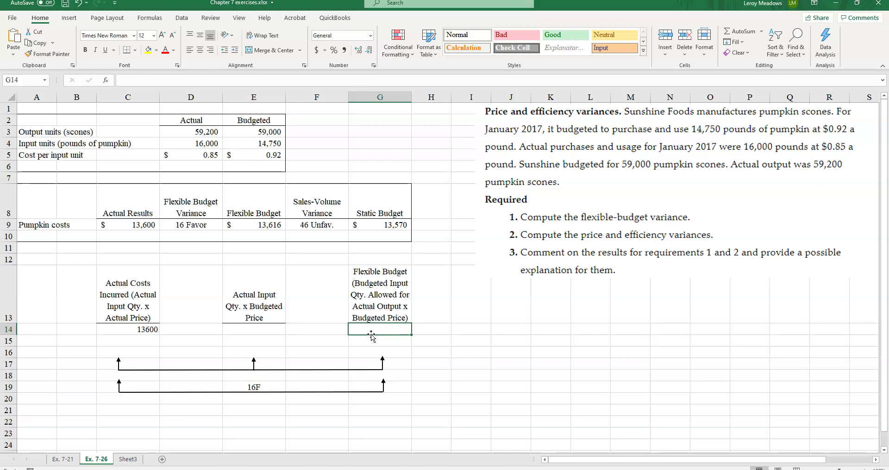
{"action": "type", "text": "13616"}
{"action": "key", "text": "ctrl+Return"}
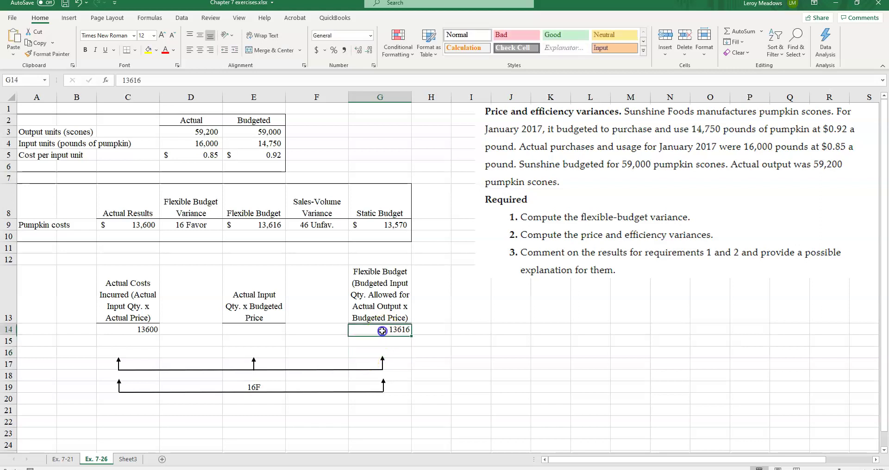
Format cells C14, E14 and G14 with thousands separators and no decimals.
{"action": "left_click", "coordinate": [265, 330]}
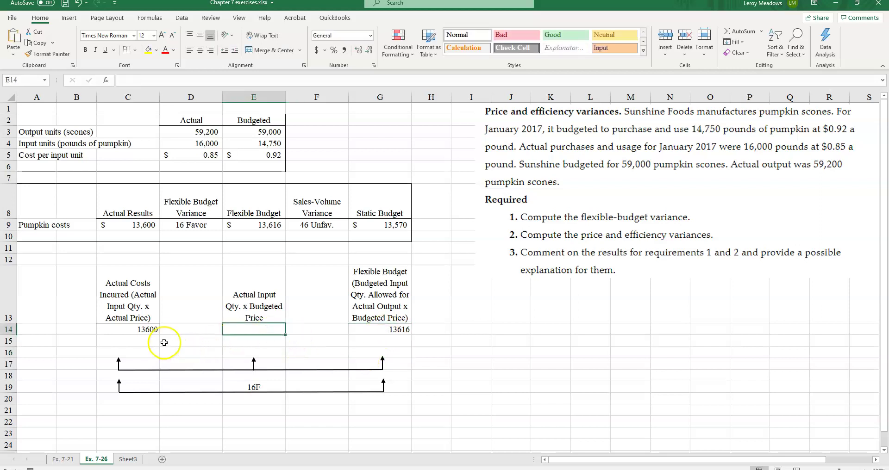
{"action": "left_click", "coordinate": [142, 330]}
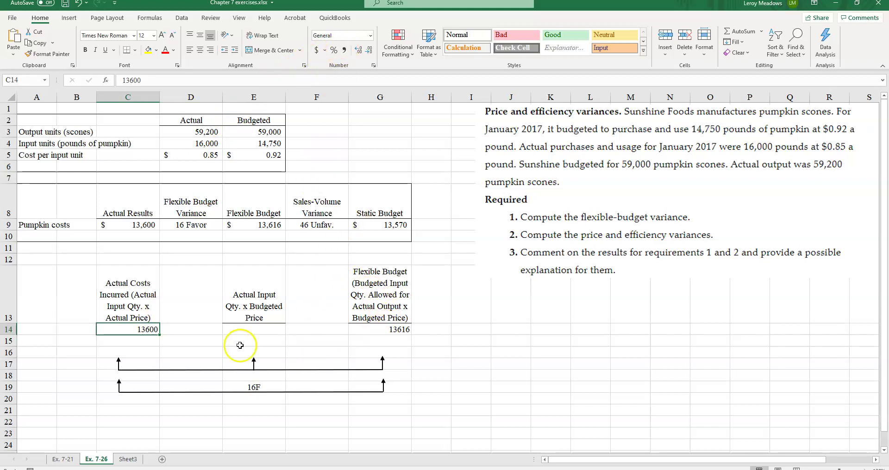
{"action": "left_click", "coordinate": [254, 329], "text": "ctrl"}
{"action": "left_click", "coordinate": [362, 330], "text": "ctrl"}
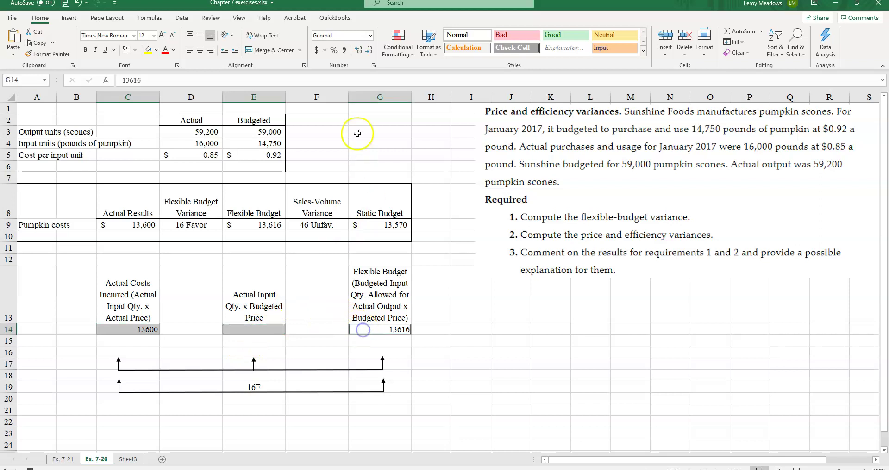
{"action": "left_click", "coordinate": [343, 50]}
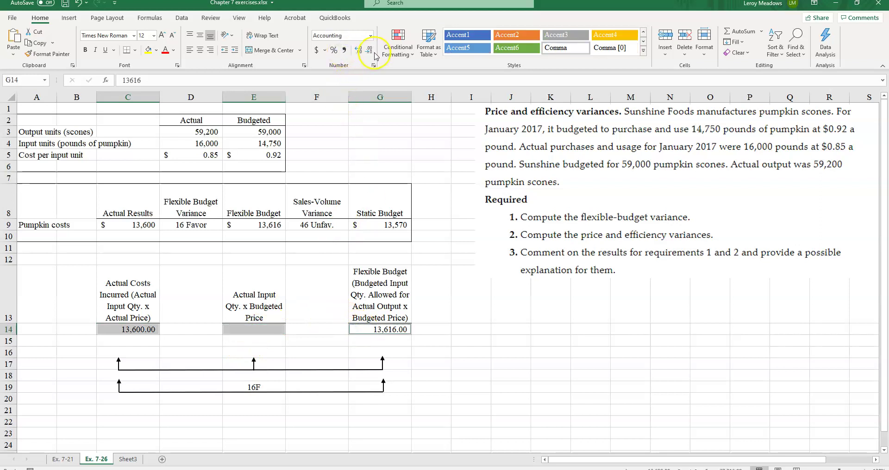
{"action": "left_click", "coordinate": [369, 51]}
{"action": "left_click", "coordinate": [370, 50]}
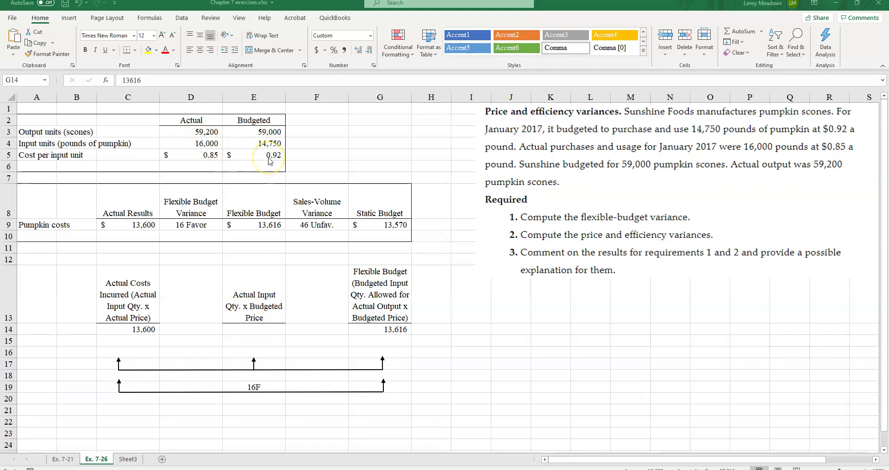
Compute the Actual Input Qty. x Budgeted Price in E14 by multiplying D4 by E5.
{"action": "left_click", "coordinate": [253, 325]}
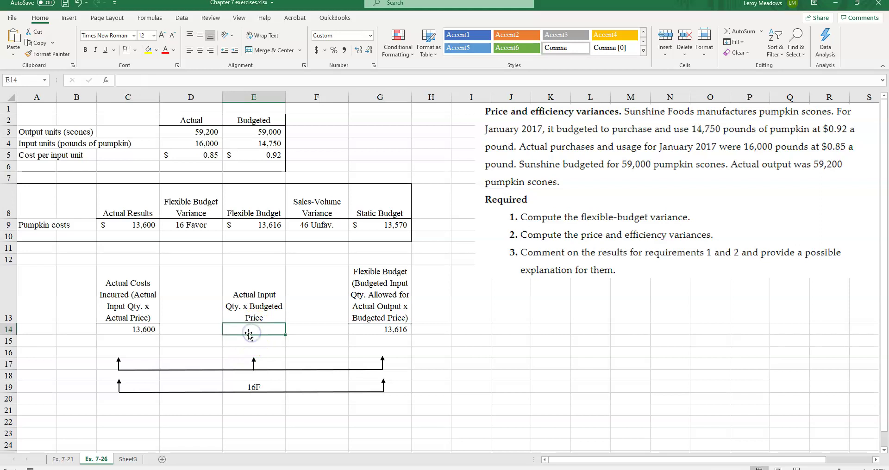
{"action": "type", "text": "="}
{"action": "left_click", "coordinate": [204, 143]}
{"action": "type", "text": "*"}
{"action": "left_click", "coordinate": [233, 156]}
{"action": "key", "text": "Return"}
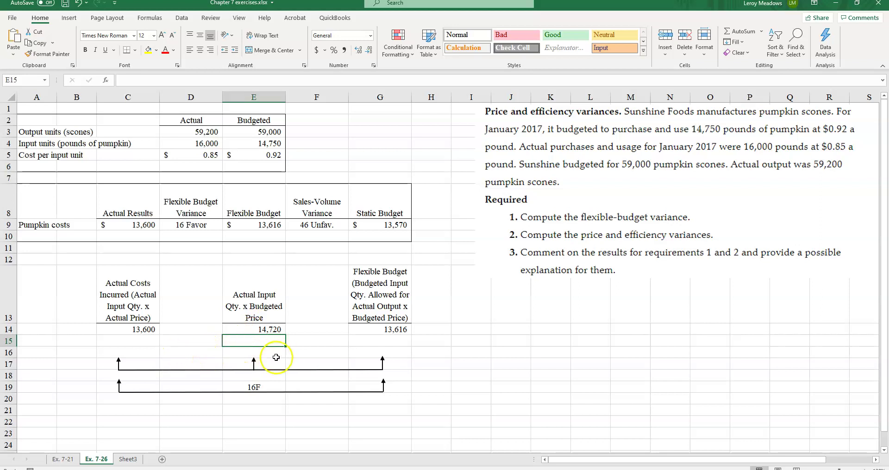
Enter "1,120 F" in D17 on the upper variance bracket, between the actual costs and the actual input at budgeted price.
{"action": "left_click", "coordinate": [176, 367]}
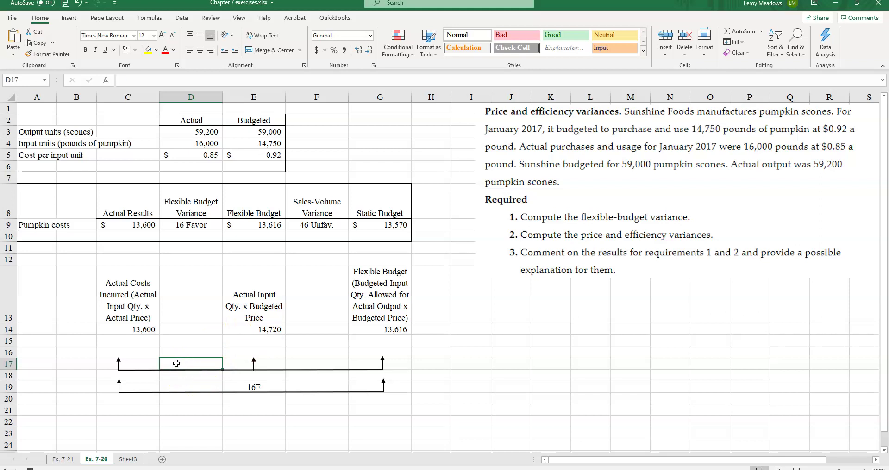
{"action": "type", "text": "1.120 F"}
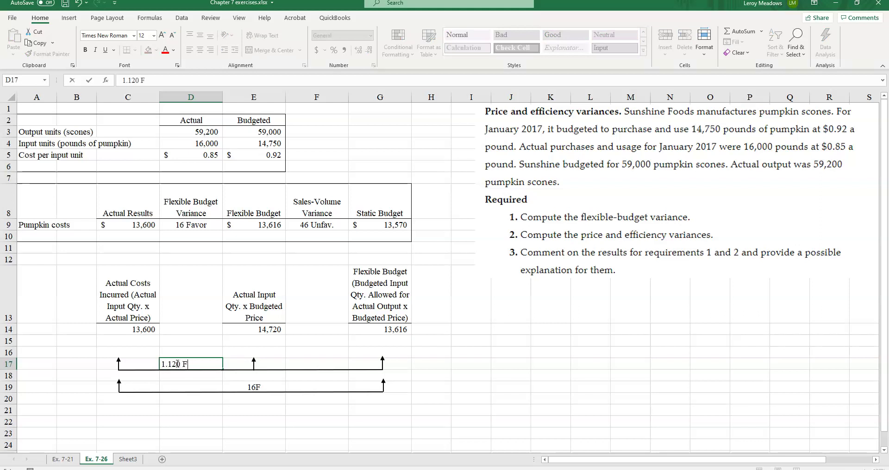
{"action": "left_click", "coordinate": [173, 354]}
{"action": "left_click", "coordinate": [304, 362]}
Enter "1,104 U" in F17 on the upper bracket as the variance between E14 and G14.
{"action": "left_click", "coordinate": [260, 330]}
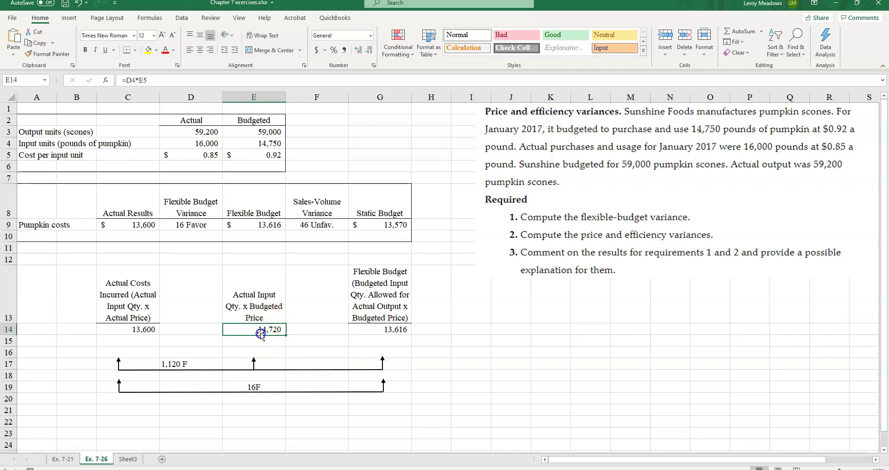
{"action": "left_click", "coordinate": [392, 330]}
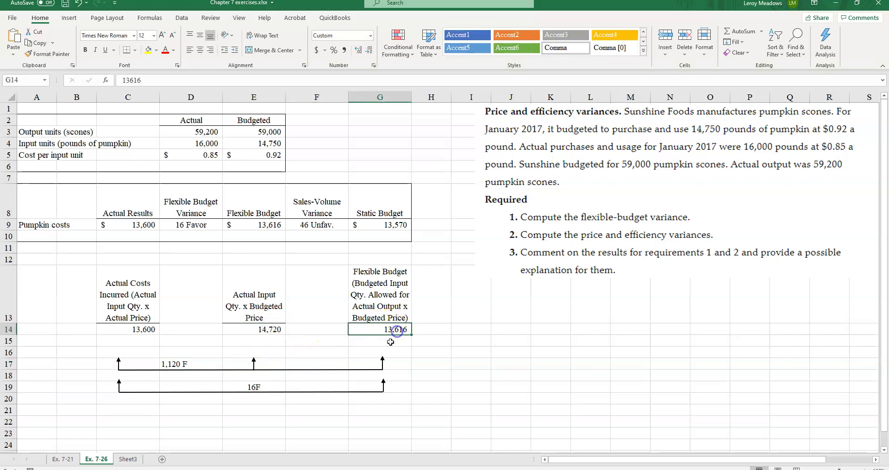
{"action": "left_click", "coordinate": [320, 366]}
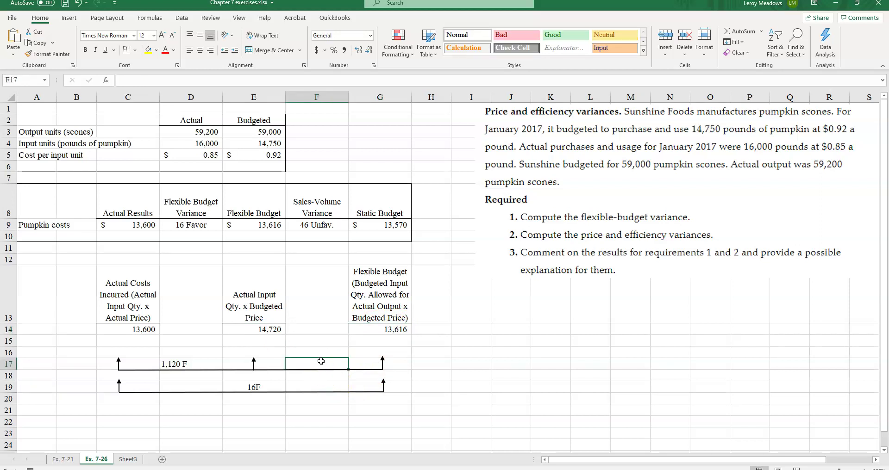
{"action": "type", "text": "1,104"}
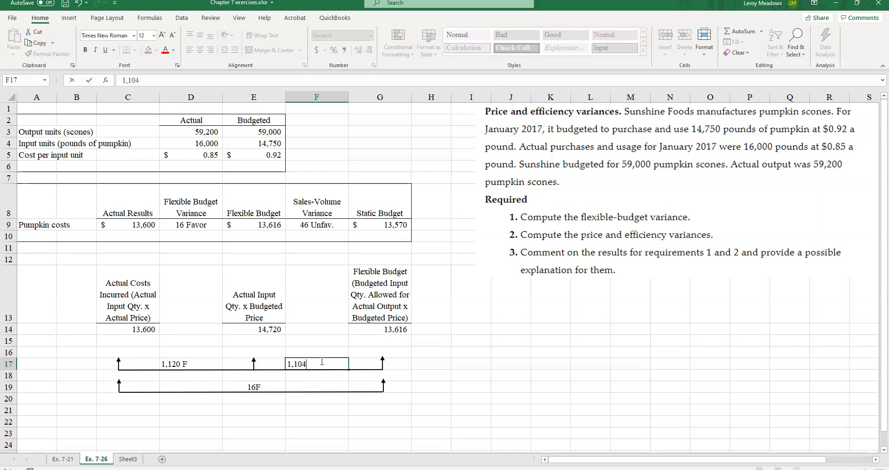
{"action": "type", "text": " U"}
{"action": "left_click", "coordinate": [354, 429]}
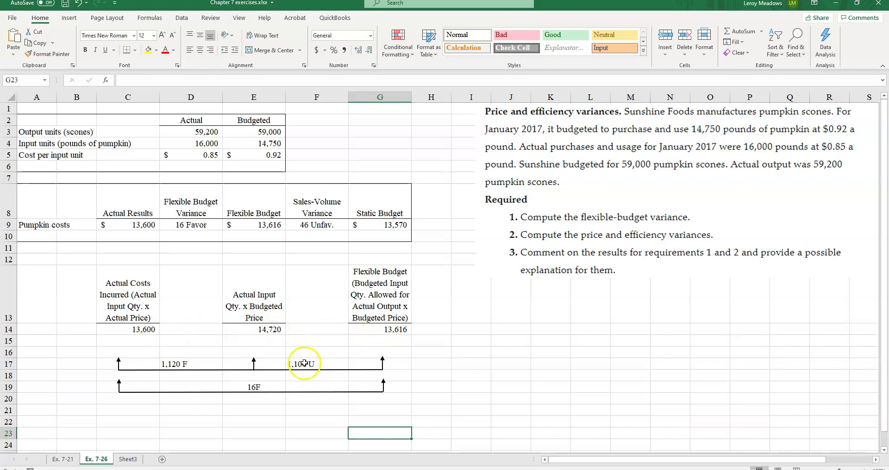
Center the two variance amounts in D17 and F17 within their cells.
{"action": "left_click", "coordinate": [182, 363]}
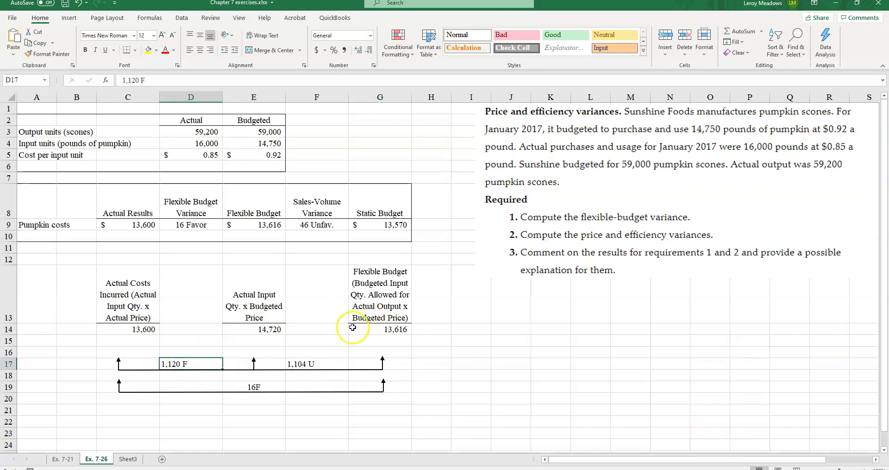
{"action": "left_click", "coordinate": [306, 364], "text": "ctrl"}
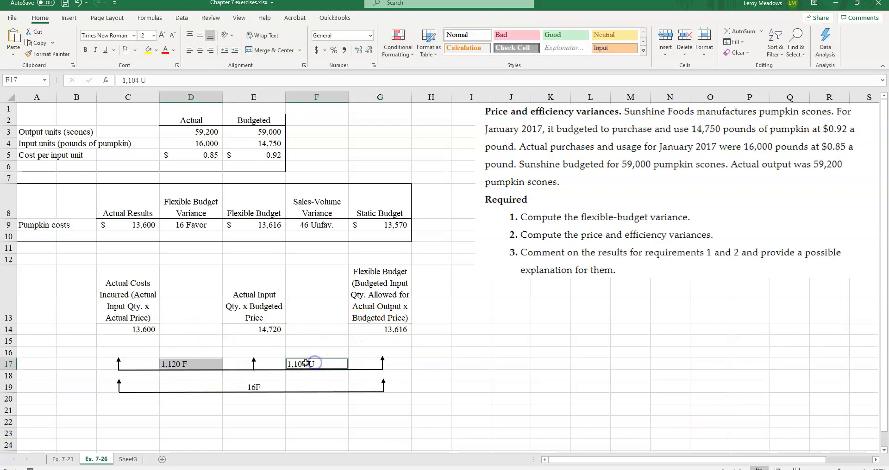
{"action": "left_click", "coordinate": [201, 50]}
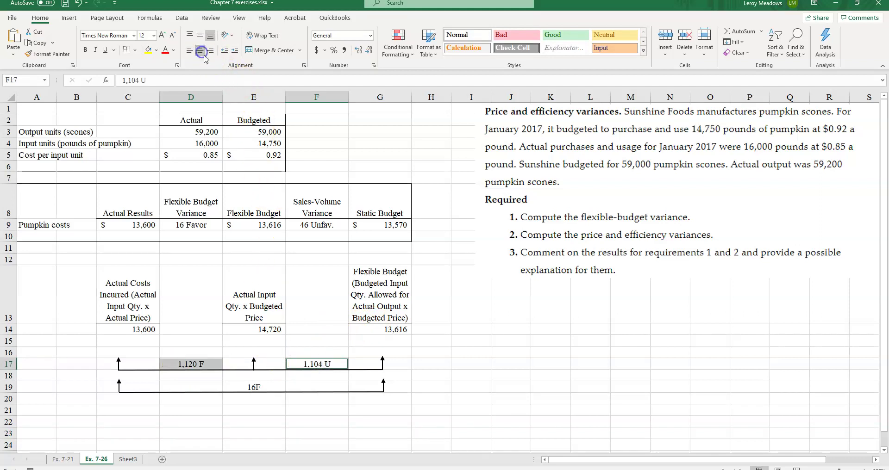
{"action": "left_click", "coordinate": [176, 375]}
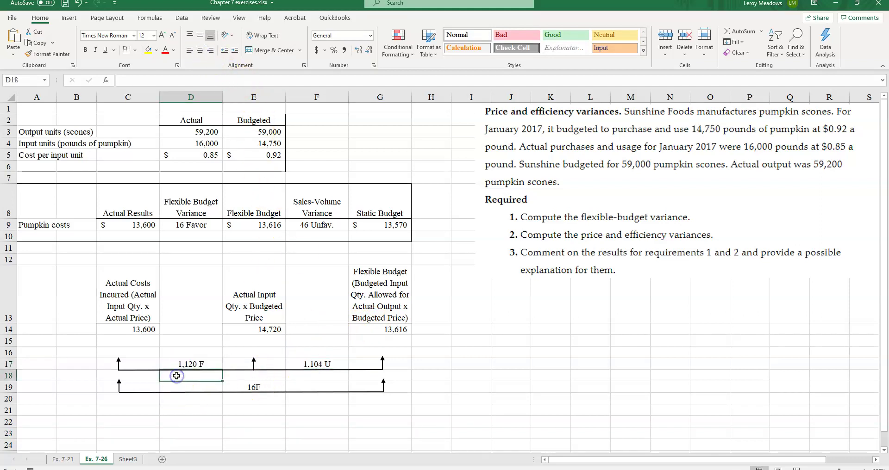
Label the upper-bracket variances "Price" in D16 and "Efficiency" in F16.
{"action": "left_click", "coordinate": [188, 350]}
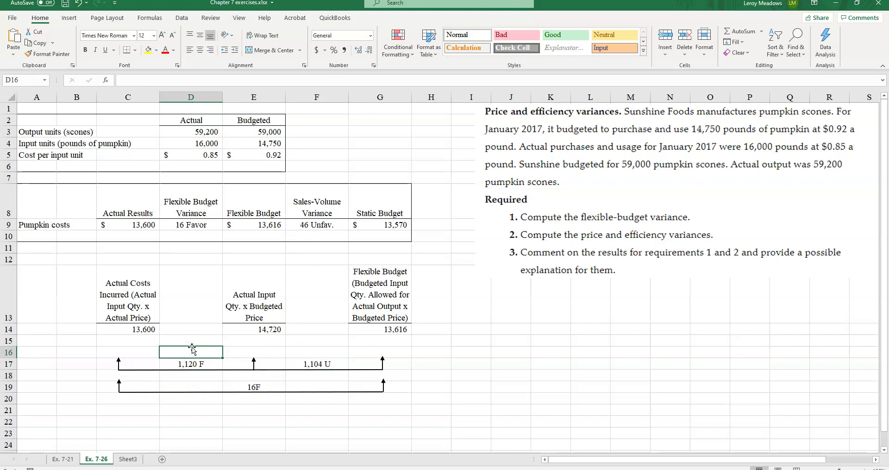
{"action": "type", "text": "z[to"}
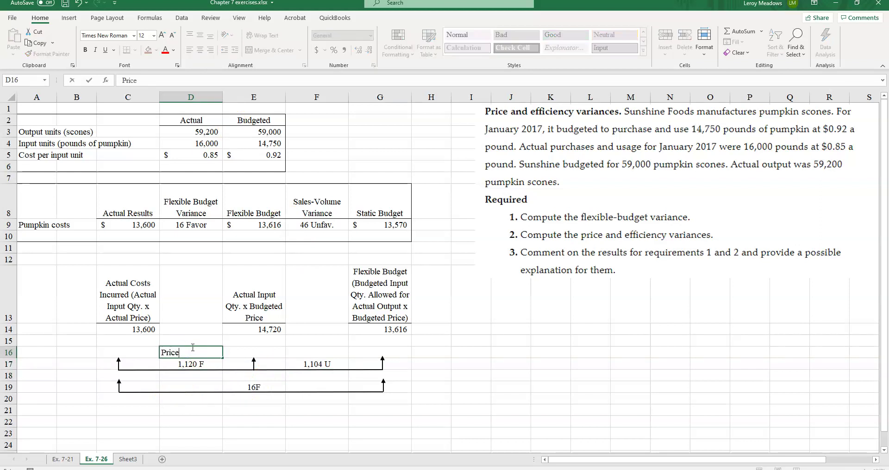
{"action": "key", "text": "Tab"}
{"action": "key", "text": "Tab"}
{"action": "type", "text": "Ef"}
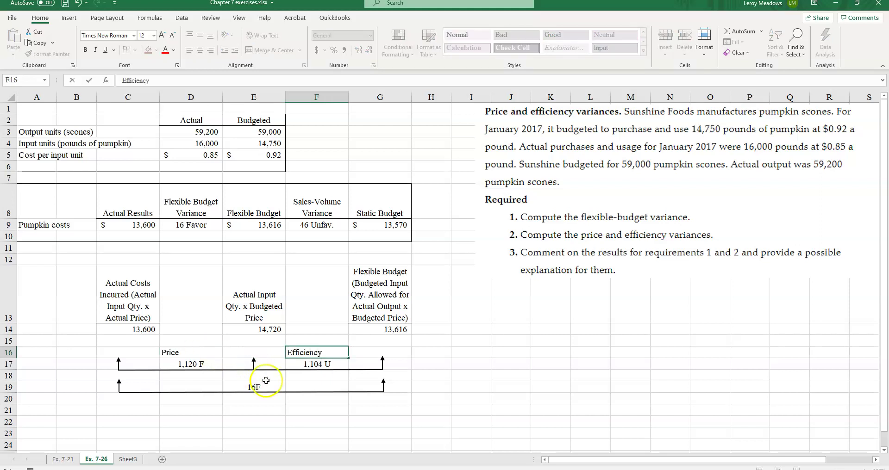
{"action": "key", "text": "Return"}
Center the Price and Efficiency labels in D16 and F16.
{"action": "left_click", "coordinate": [184, 357]}
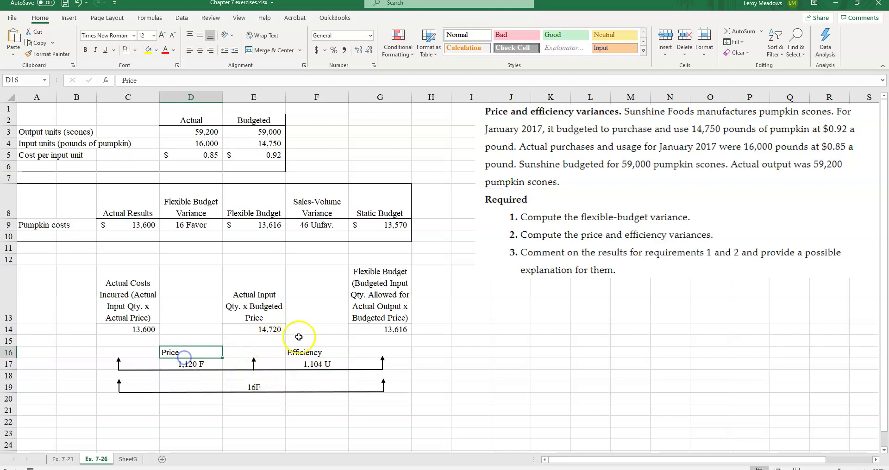
{"action": "left_click", "coordinate": [303, 352]}
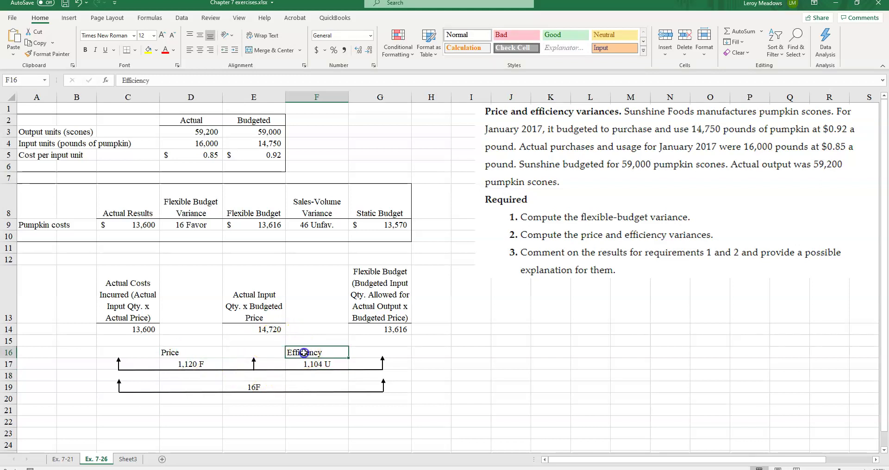
{"action": "left_click", "coordinate": [199, 50]}
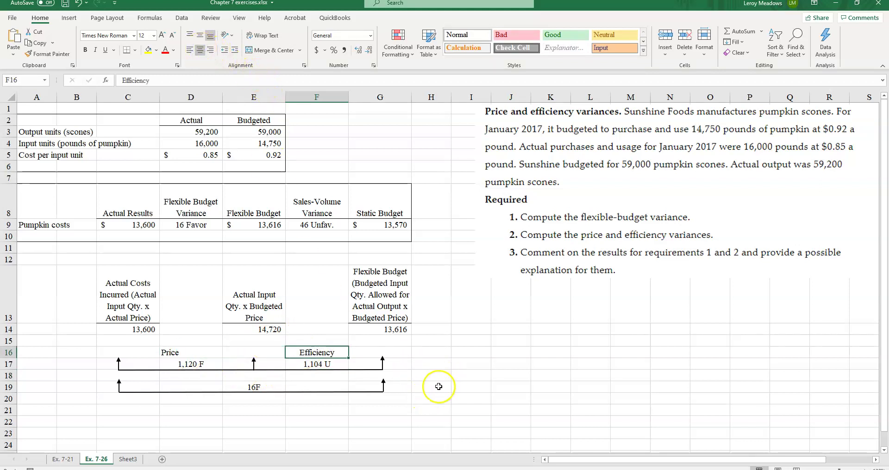
{"action": "left_click", "coordinate": [464, 371]}
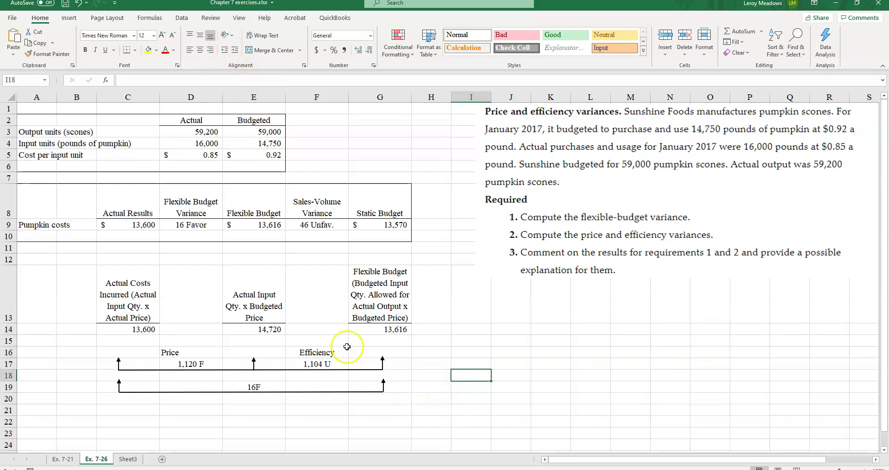
{"action": "left_click", "coordinate": [180, 352]}
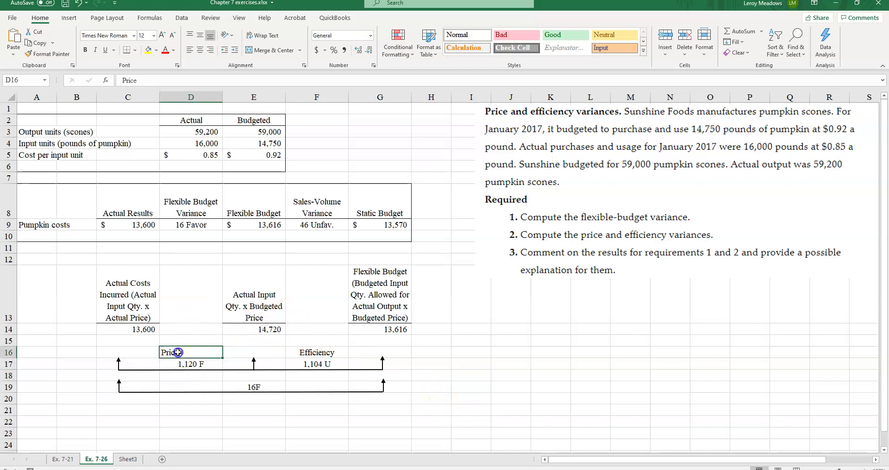
{"action": "left_click", "coordinate": [200, 50]}
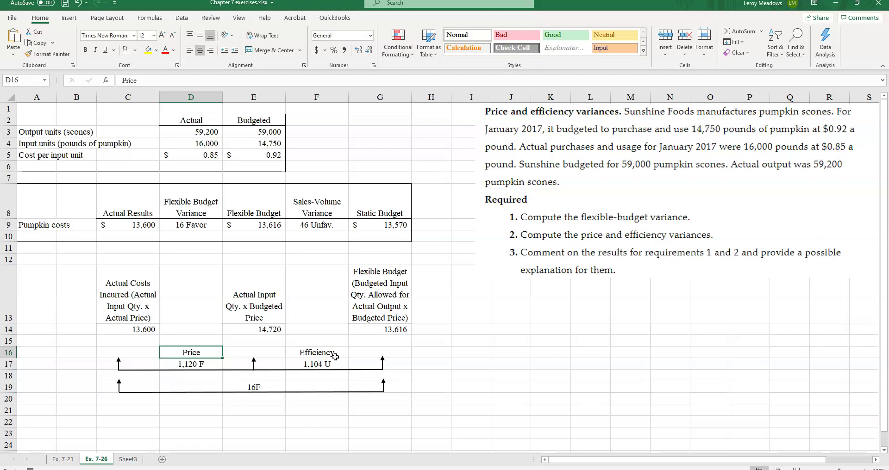
Enter the label "price var" in I16 beside the variance diagram.
{"action": "left_click", "coordinate": [308, 379]}
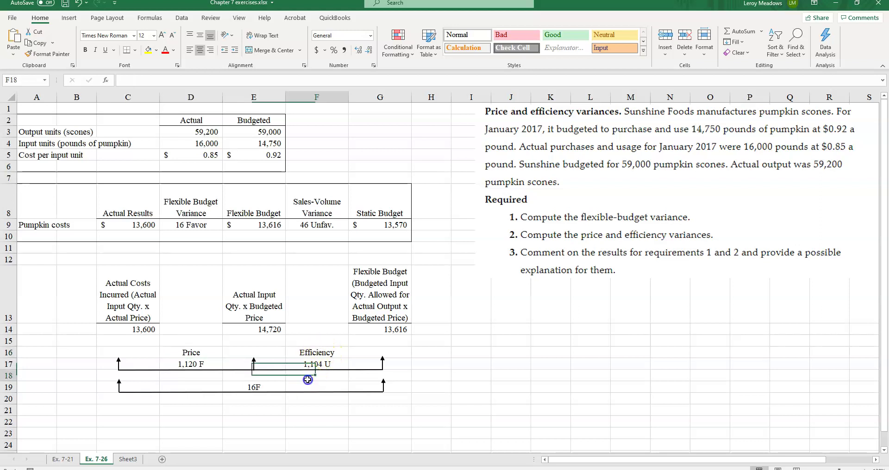
{"action": "left_click", "coordinate": [467, 356]}
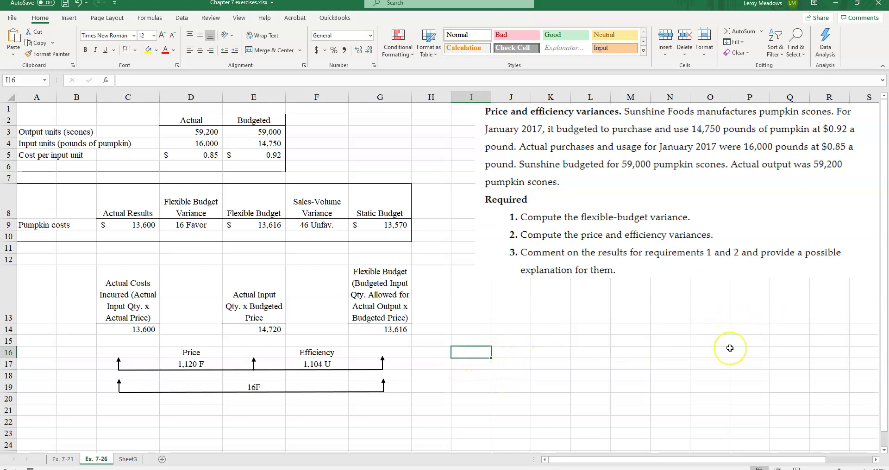
{"action": "type", "text": "price"}
{"action": "type", "text": "var"}
{"action": "key", "text": "Tab"}
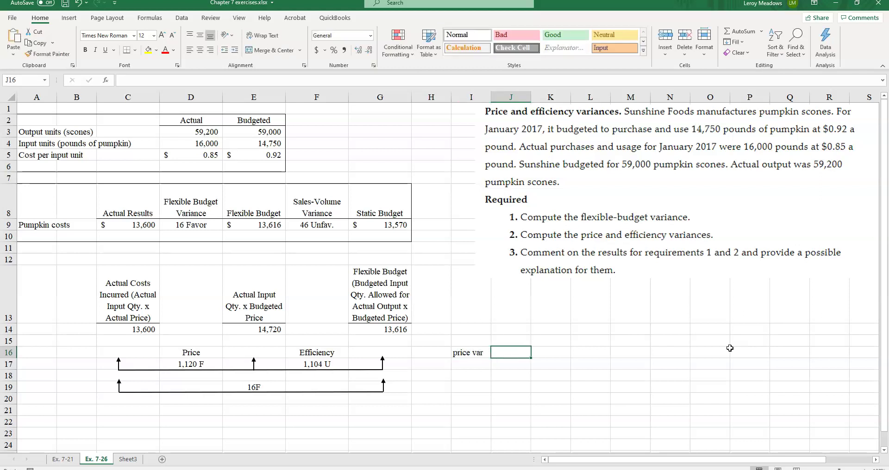
Write the price variance formula in J16 as "(acutal cost per unit of input - budgeted cost per unit of input) x budgeted amount".
{"action": "type", "text": "(acutal cost per"}
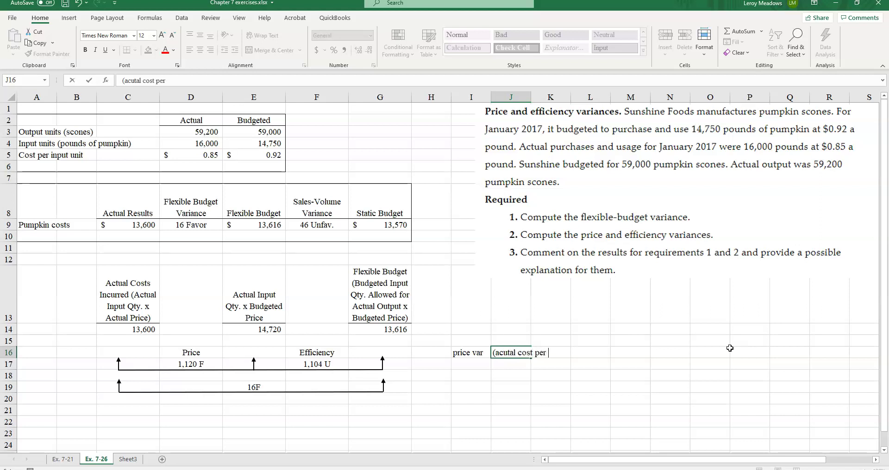
{"action": "type", "text": " unit of input - budgeted "}
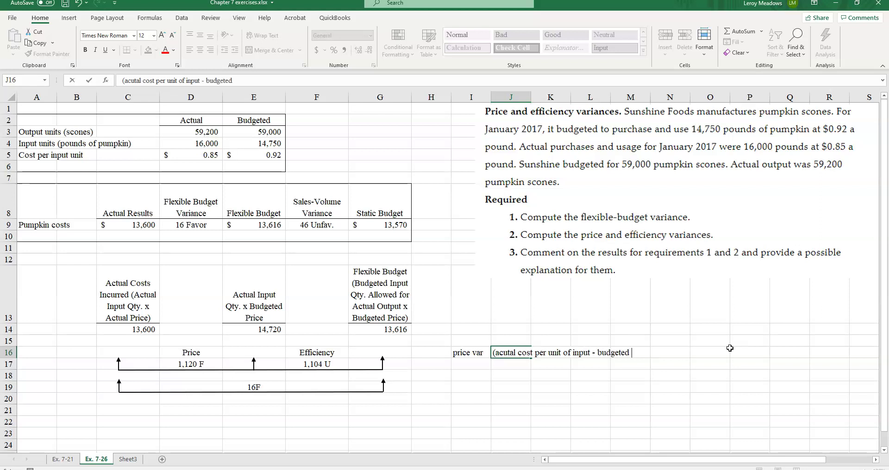
{"action": "type", "text": "cost per unit of input) x"}
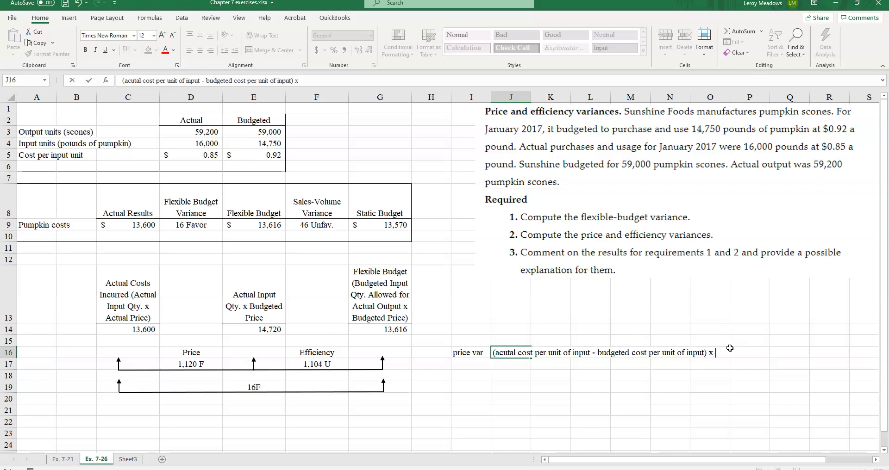
{"action": "type", "text": "budgeted amount"}
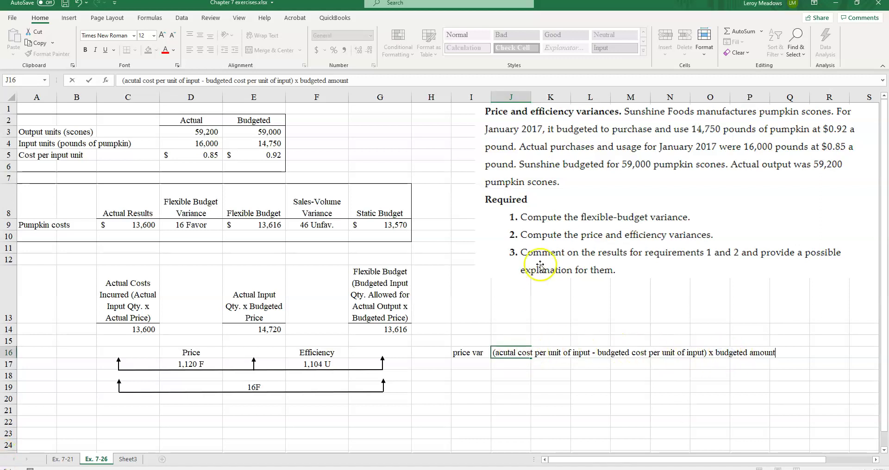
Change the multiplier at the end of the J16 formula text to "actual amount of total quantity used".
{"action": "left_click_drag", "start_coordinate": [300, 80], "coordinate": [326, 81]}
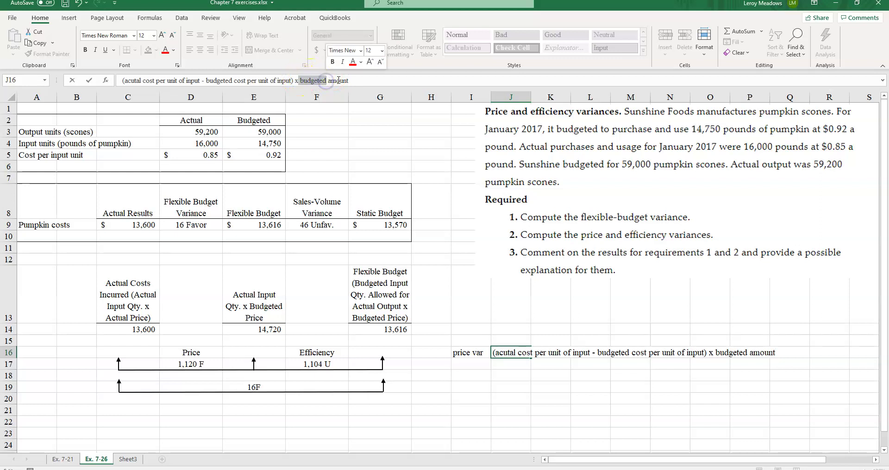
{"action": "type", "text": "actual"}
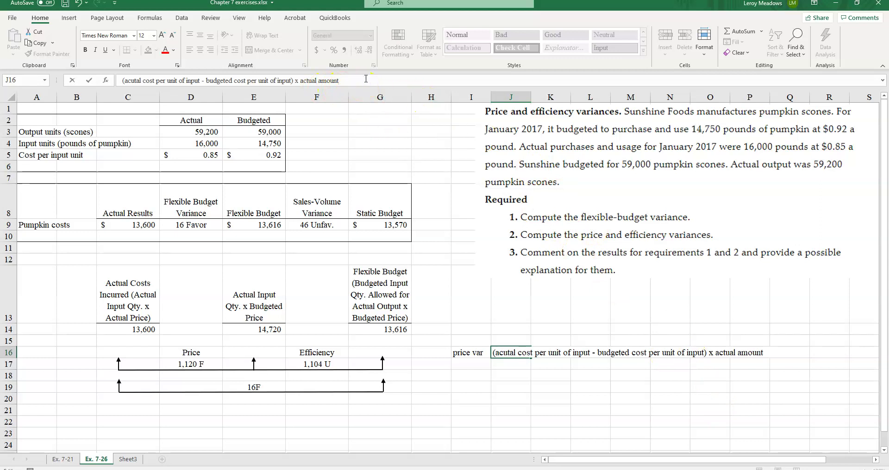
{"action": "type", "text": "f quantity u"}
{"action": "key", "text": "BackSpace"}
{"action": "key", "text": "BackSpace"}
{"action": "key", "text": "BackSpace"}
{"action": "key", "text": "BackSpace"}
{"action": "key", "text": "BackSpace"}
{"action": "key", "text": "BackSpace"}
{"action": "key", "text": "BackSpace"}
{"action": "key", "text": "BackSpace"}
{"action": "key", "text": "BackSpace"}
{"action": "key", "text": "BackSpace"}
{"action": "type", "text": "total quantity used"}
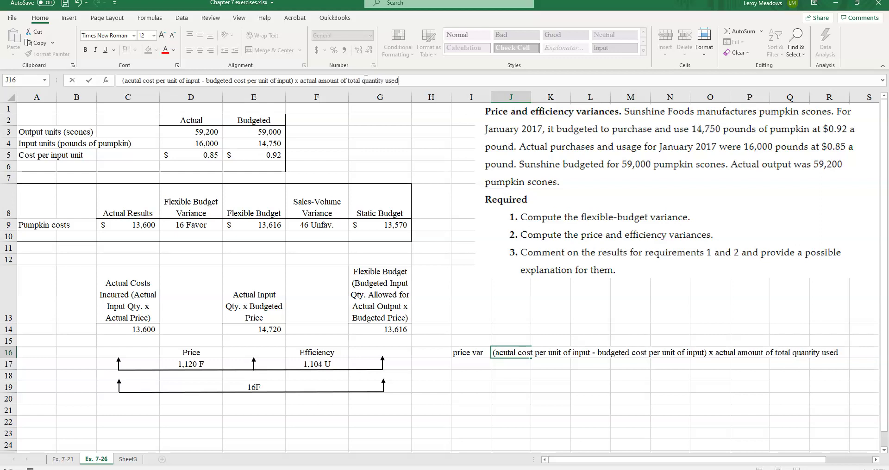
{"action": "left_click", "coordinate": [360, 138]}
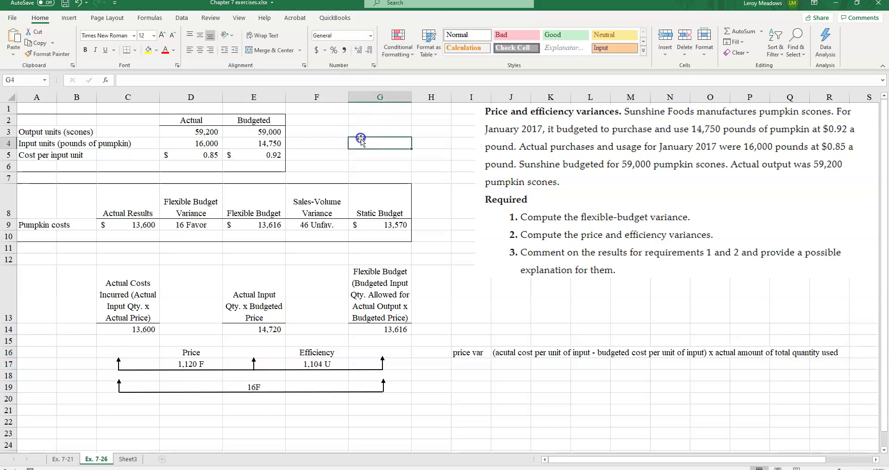
Enter the price variance numbers in J18 as "(.85 - .92) x 16,000".
{"action": "left_click", "coordinate": [506, 377]}
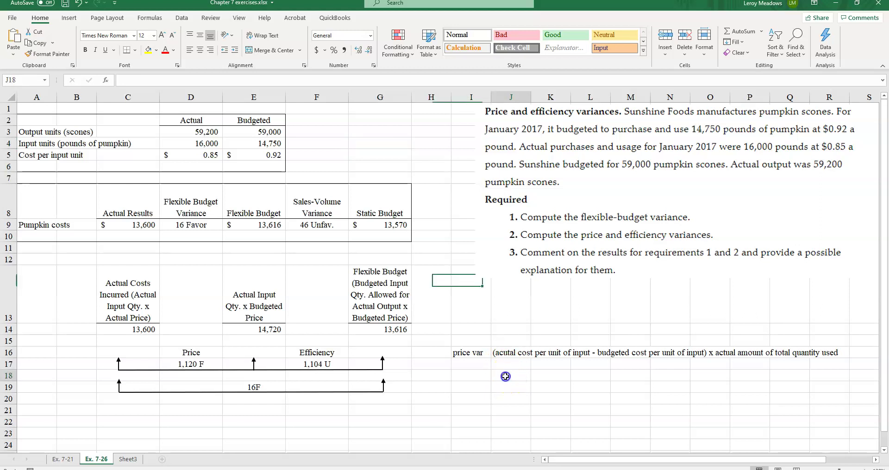
{"action": "type", "text": "(.85"}
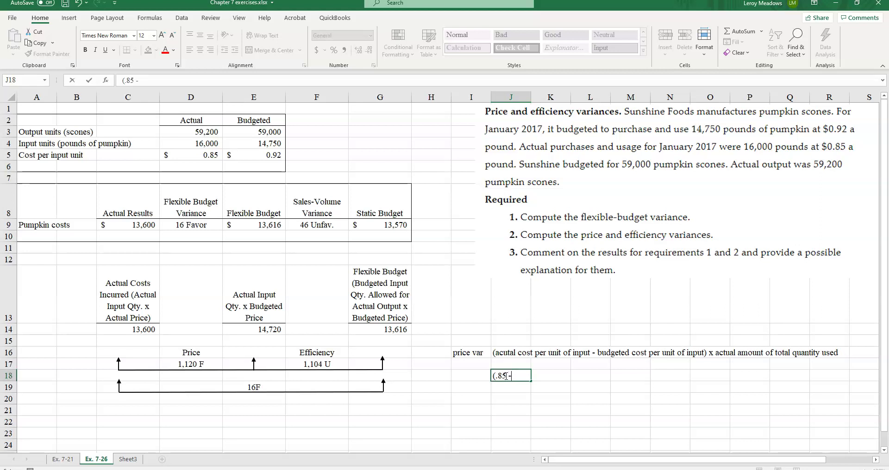
{"action": "type", "text": "- .92) x"}
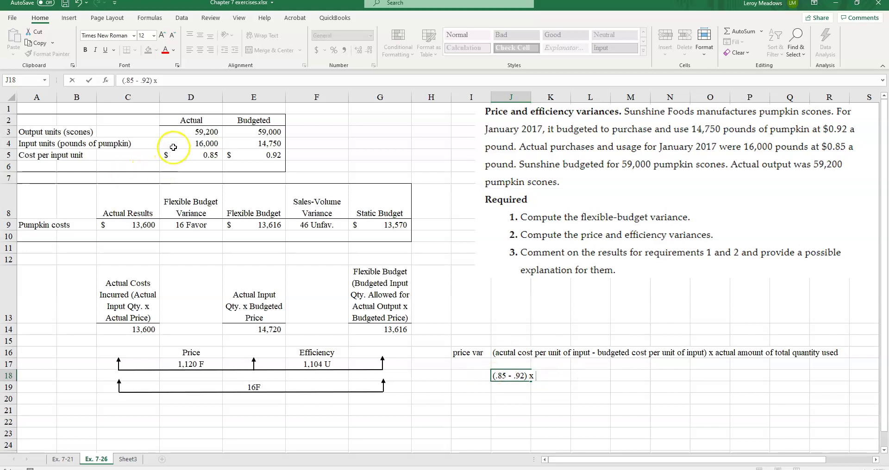
{"action": "type", "text": "16,000"}
{"action": "key", "text": "Return"}
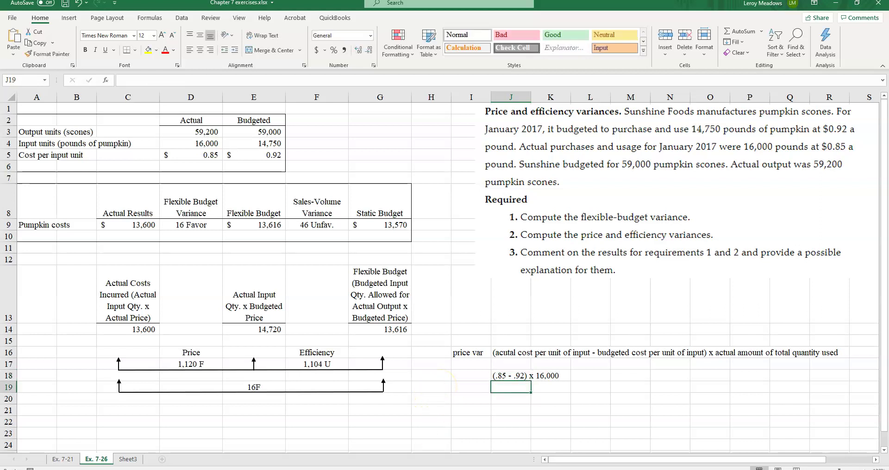
Switch to Calculator and compute 0.85 minus 0.92, multiplied by 16000, to check the price variance.
{"action": "key", "text": "alt+Tab"}
{"action": "left_click_drag", "start_coordinate": [616, 143], "coordinate": [683, 104]}
{"action": "key", "text": "Escape"}
{"action": "type", "text": ".85 - 0.92"}
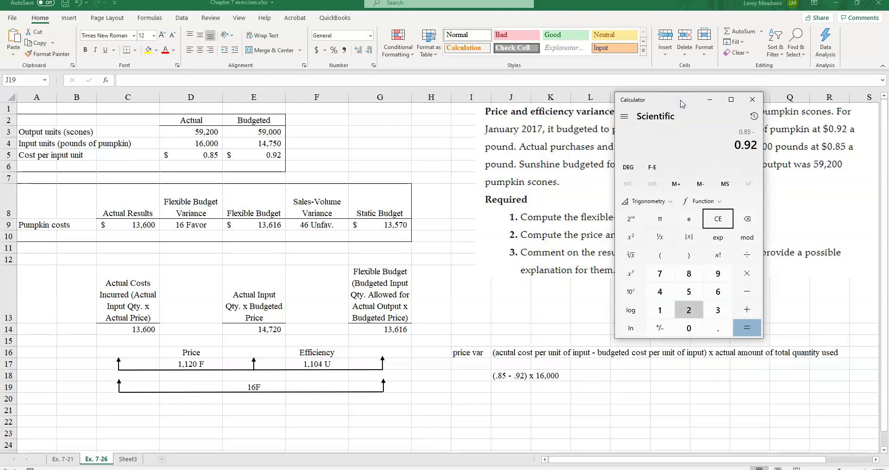
{"action": "key", "text": "Return"}
{"action": "type", "text": "*16000"}
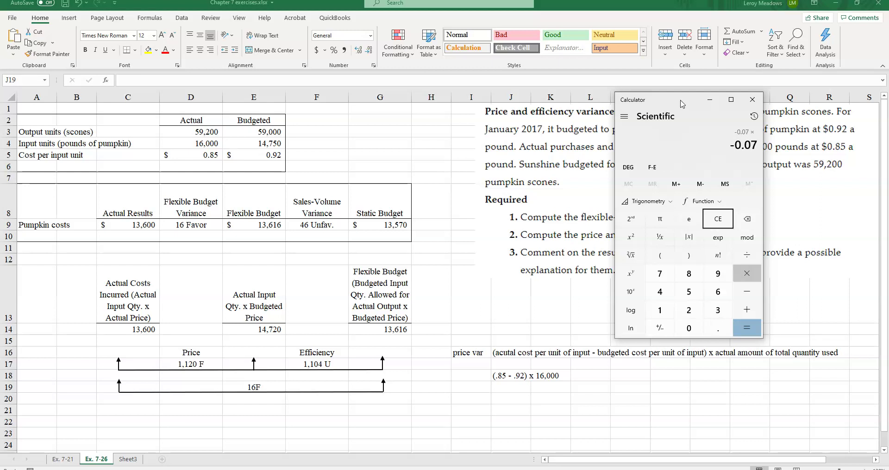
{"action": "key", "text": "Return"}
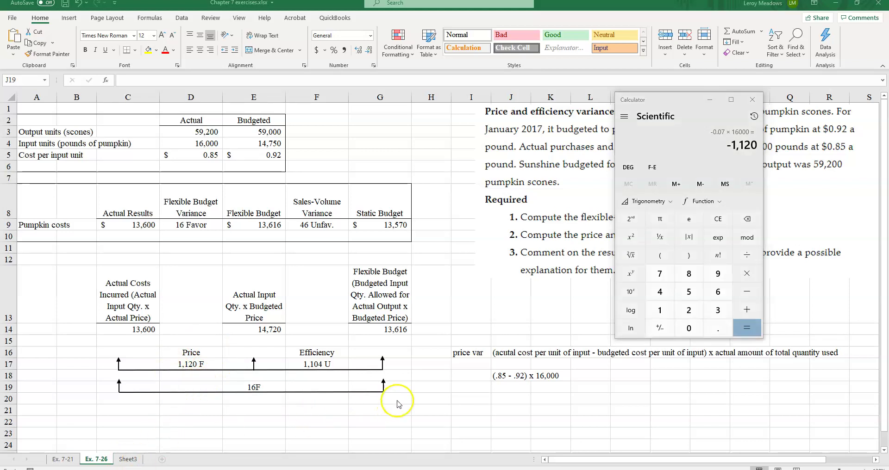
Back in the Excel worksheet, enter the label "effic. Var" in I20 below the price variance lines.
{"action": "left_click", "coordinate": [465, 398]}
{"action": "left_click", "coordinate": [464, 398]}
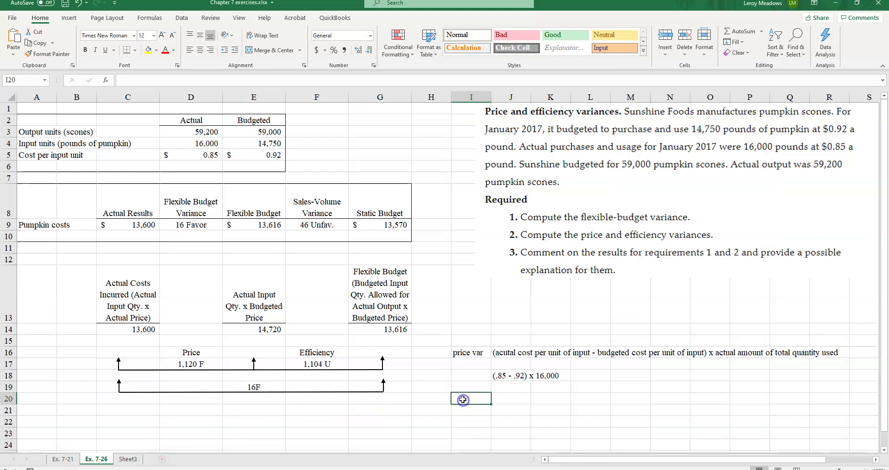
{"action": "type", "text": "eff"}
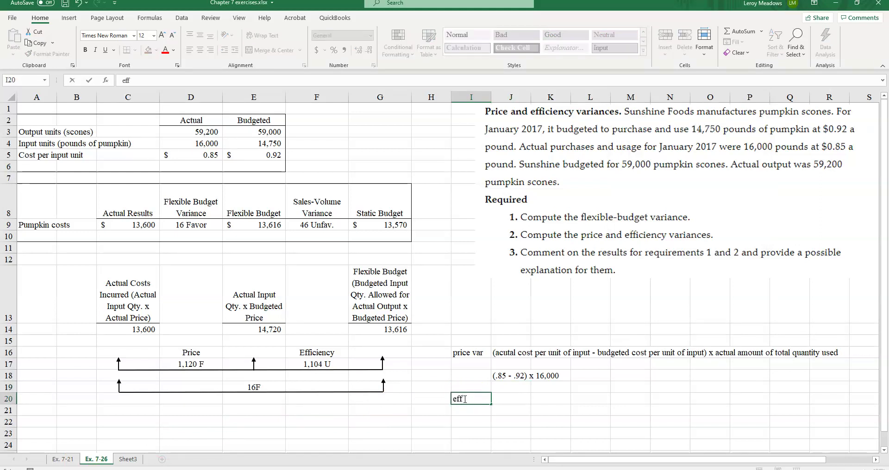
{"action": "type", "text": "ic. var"}
{"action": "key", "text": "Tab"}
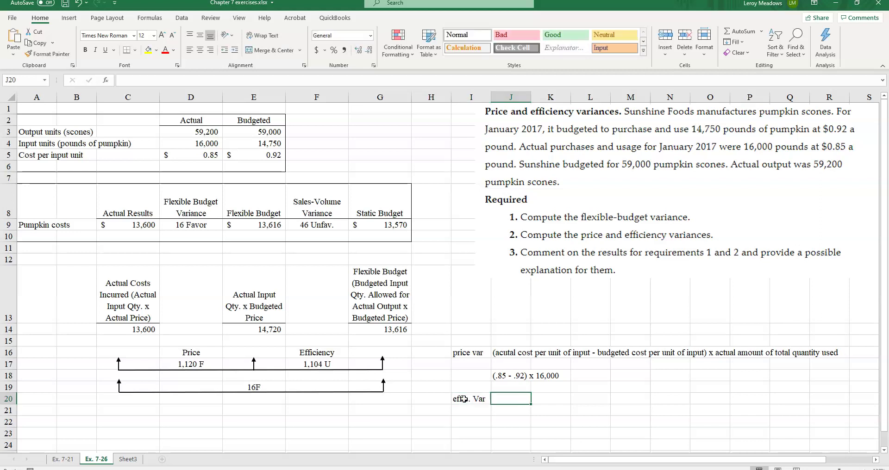
Write the start of the efficiency variance formula in J20 as "(actual total quantity of input used - budgeted quantity of input used)".
{"action": "type", "text": "(ac"}
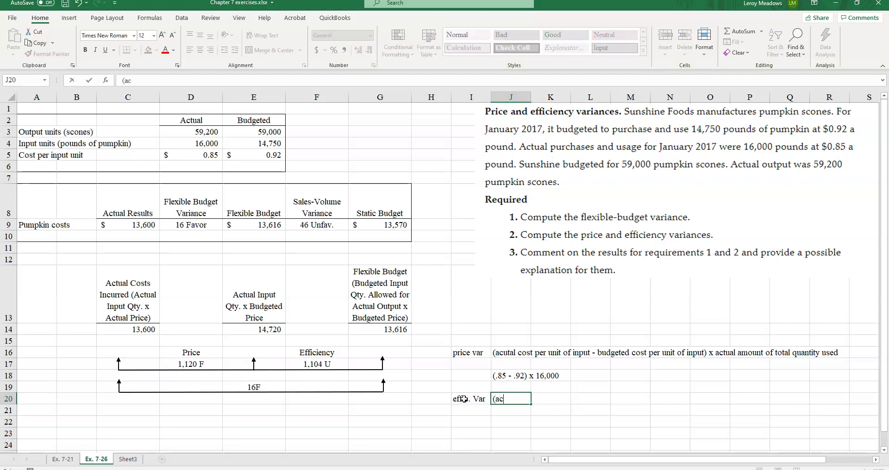
{"action": "type", "text": "tual total quantity of input used - budgte"}
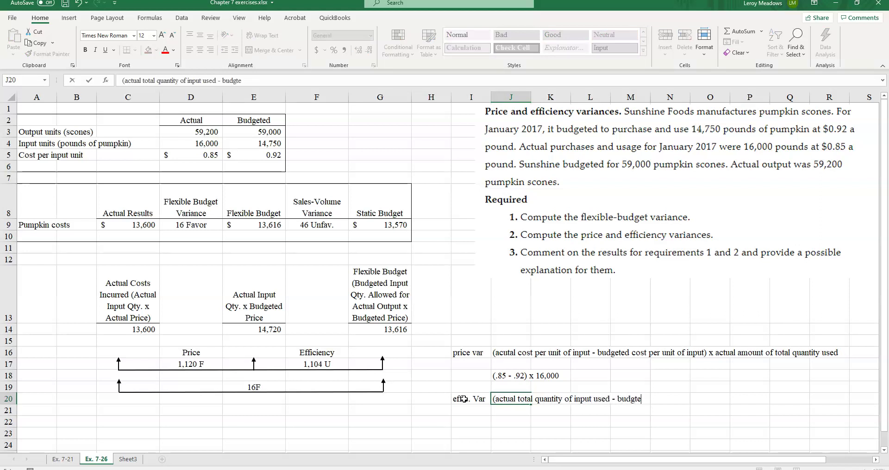
{"action": "type", "text": "ted"}
{"action": "type", "text": " quantity of input use"}
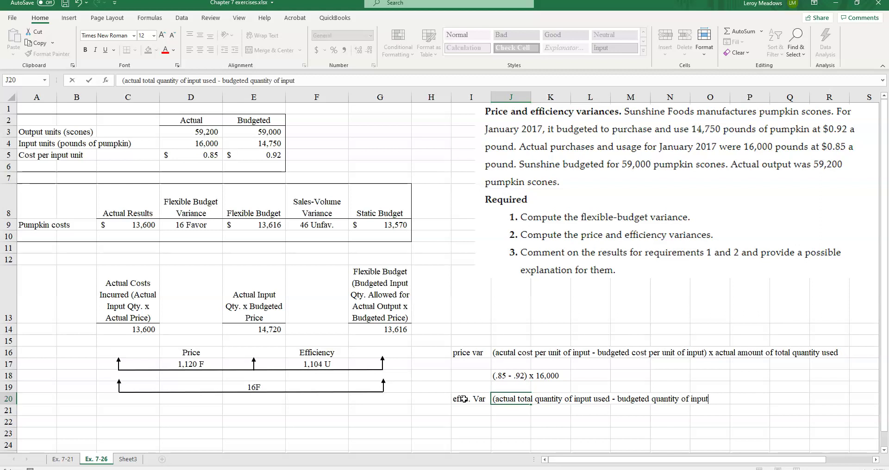
{"action": "type", "text": "d"}
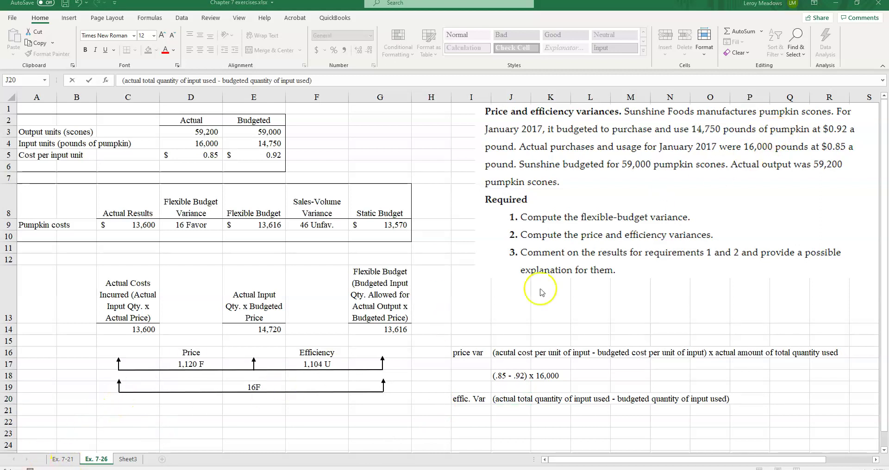
Append "x budgeted price" to the J20 formula text and insert "allowed for actual output" before its closing parenthesis.
{"action": "left_click", "coordinate": [500, 399]}
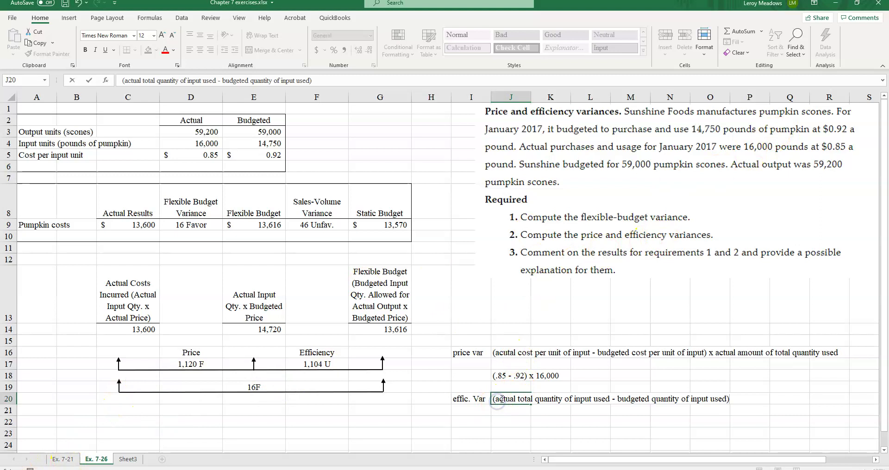
{"action": "left_click", "coordinate": [346, 82]}
{"action": "type", "text": "s budgeted price"}
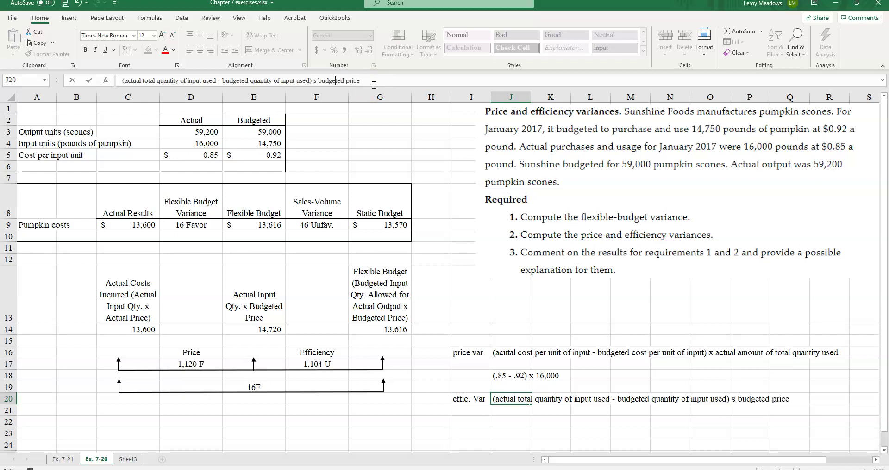
{"action": "key", "text": "BackSpace"}
{"action": "type", "text": "x"}
{"action": "type", "text": " allowe"}
{"action": "type", "text": "d for actual o"}
{"action": "type", "text": "utput"}
{"action": "left_click", "coordinate": [318, 91]}
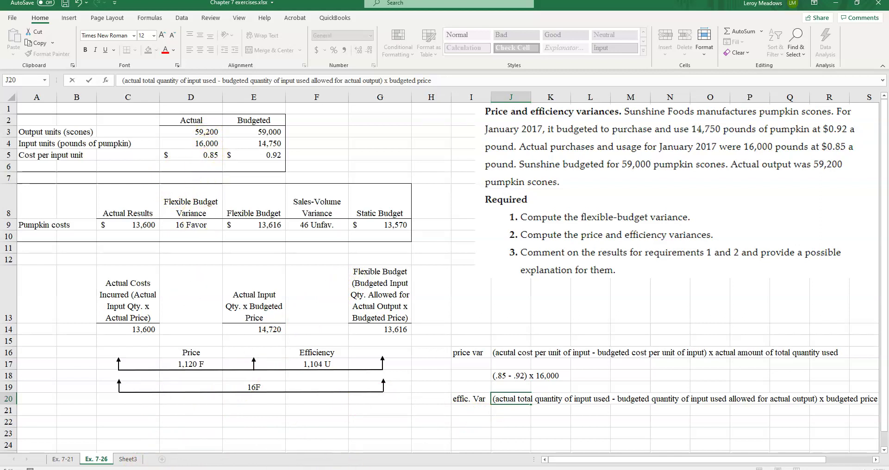
Switch to Calculator and multiply 59200 by 0.25 to get the budgeted input quantity allowed for actual output.
{"action": "key", "text": "alt+Tab"}
{"action": "type", "text": "59"}
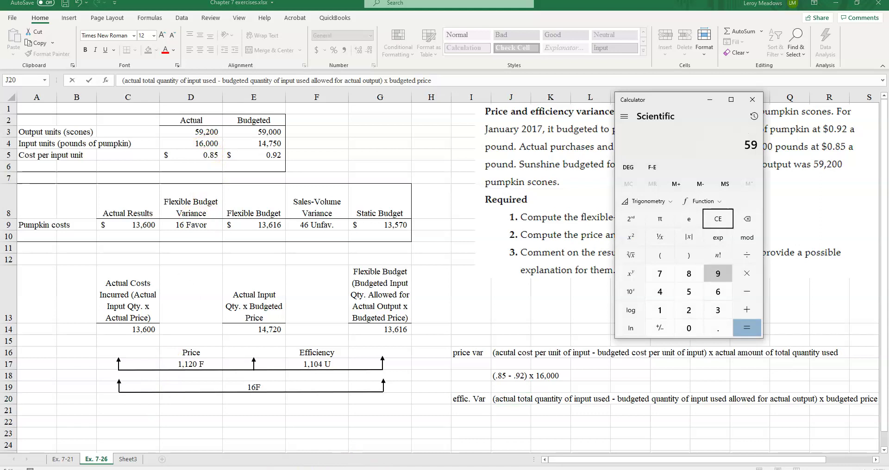
{"action": "type", "text": "200*0.25"}
{"action": "key", "text": "Return"}
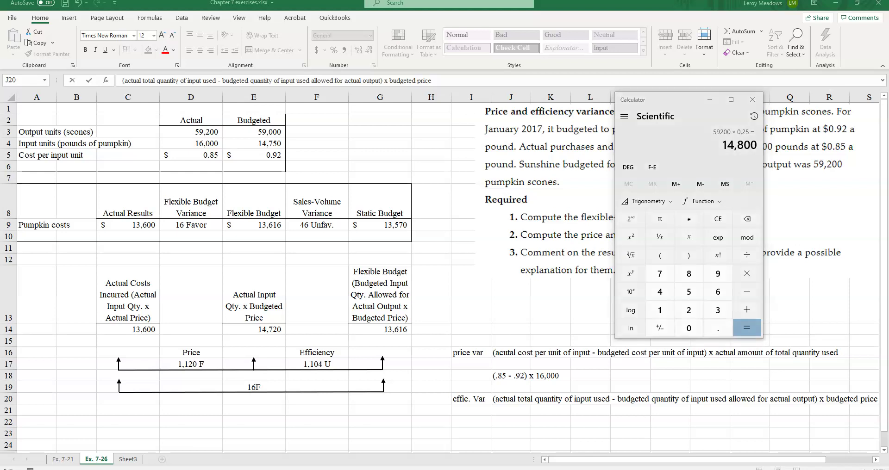
Back in the Excel worksheet, enter the efficiency variance numbers in J22 as "(16,000 - 14,800) x .92".
{"action": "left_click", "coordinate": [501, 403]}
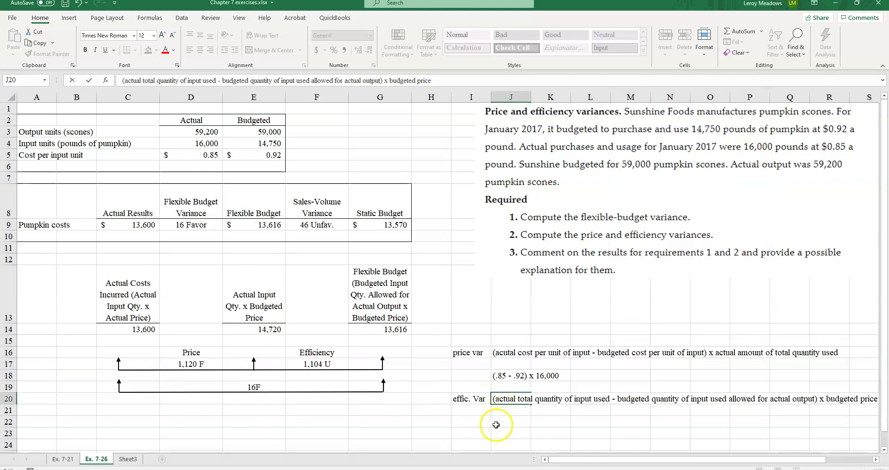
{"action": "left_click", "coordinate": [494, 424]}
{"action": "left_click", "coordinate": [491, 423]}
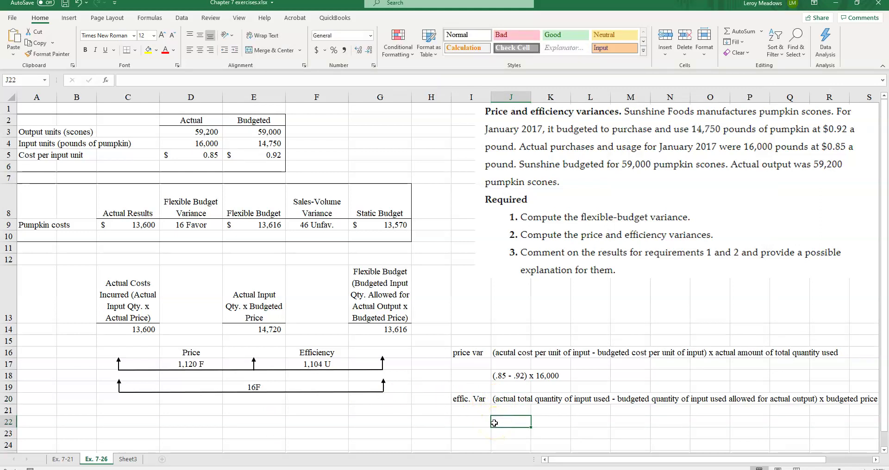
{"action": "type", "text": "(16,000"}
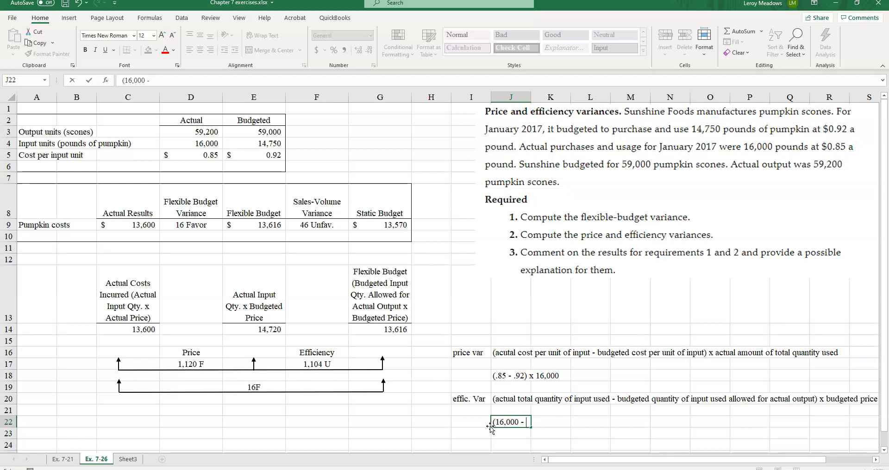
{"action": "type", "text": "- 14,800"}
{"action": "type", "text": "92"}
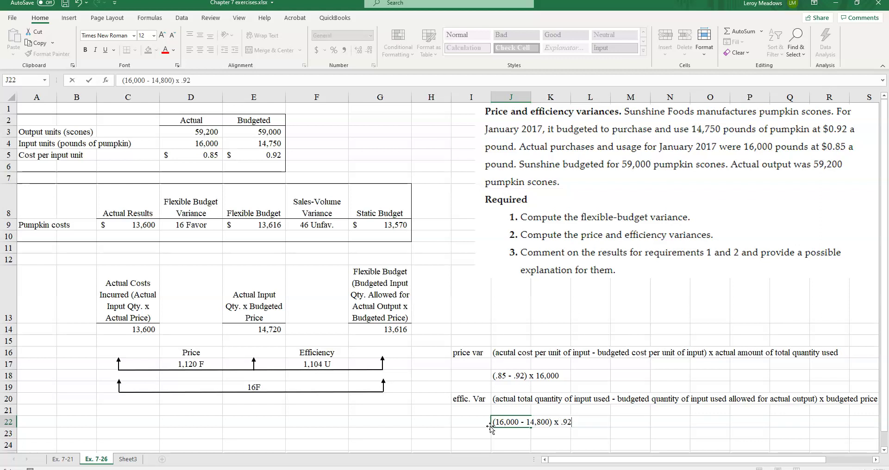
Switch to Calculator and compute 16000 minus 14800, multiplied by .92, to check the efficiency variance.
{"action": "key", "text": "alt+Tab"}
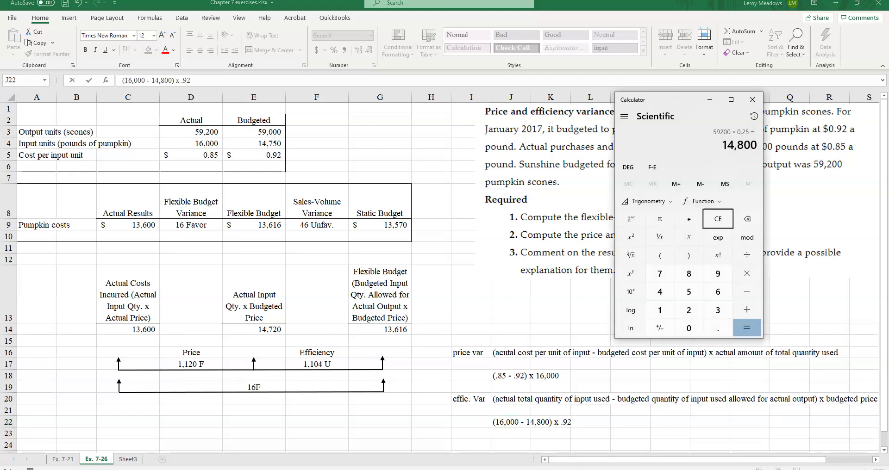
{"action": "left_click", "coordinate": [716, 218]}
{"action": "type", "text": "16000-14800="}
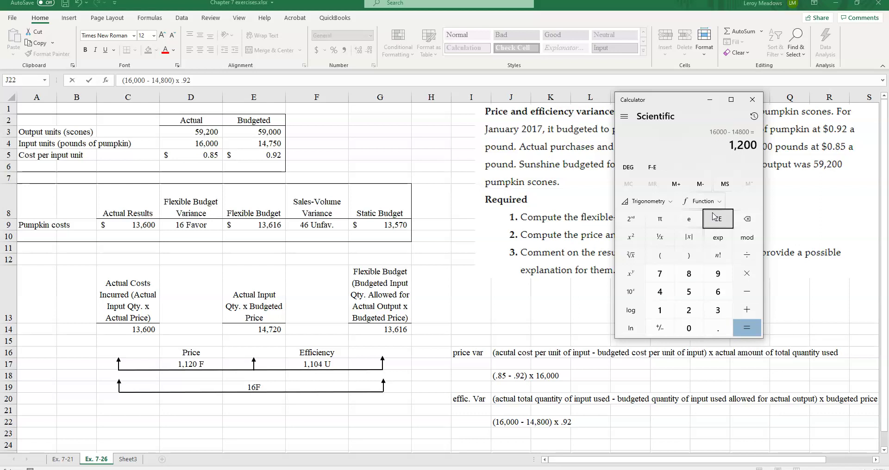
{"action": "type", "text": "*.92="}
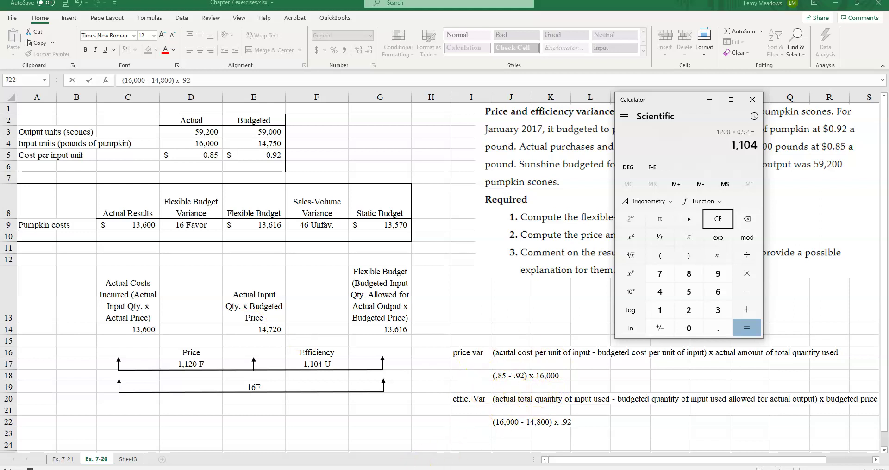
Switch to the PowerPoint variance formulas slide, shrink its notes area to review both formulas, and return to the Excel worksheet.
{"action": "key", "text": "alt+Tab"}
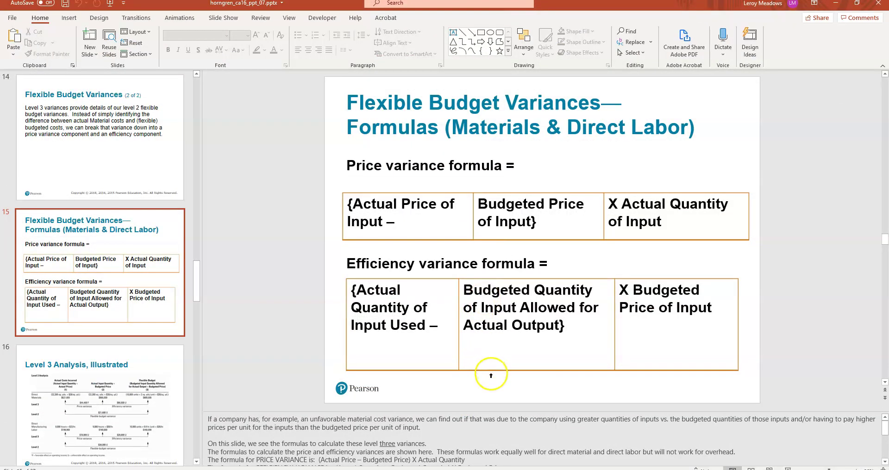
{"action": "triple_click", "coordinate": [463, 420]}
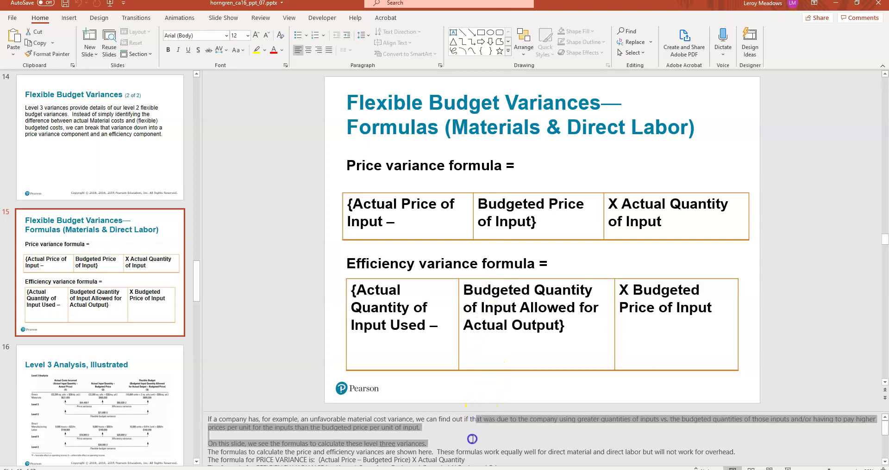
{"action": "left_click", "coordinate": [463, 413]}
{"action": "left_click_drag", "start_coordinate": [465, 411], "coordinate": [462, 453]}
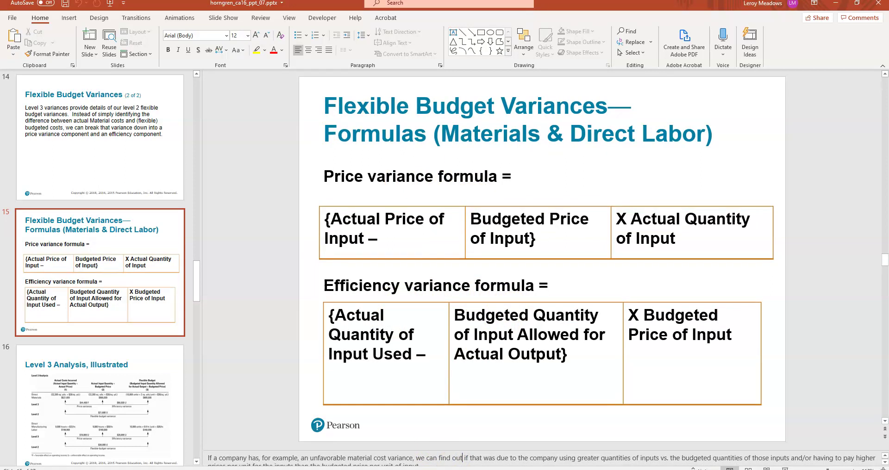
{"action": "key", "text": "alt+Tab"}
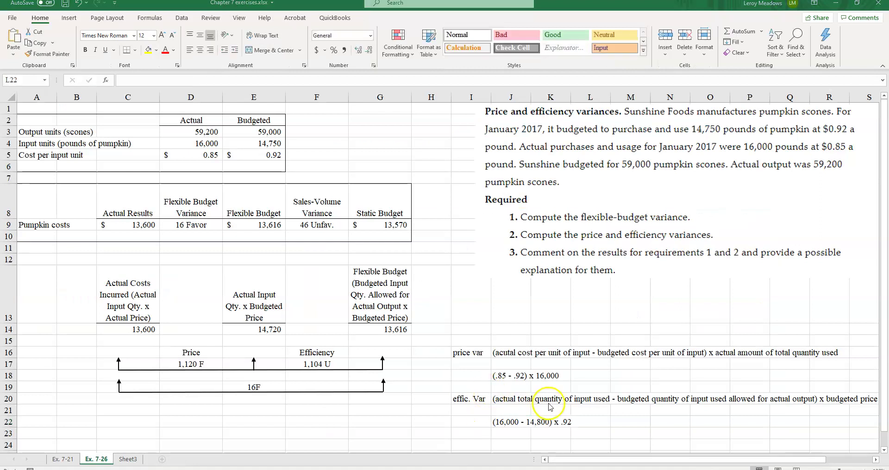